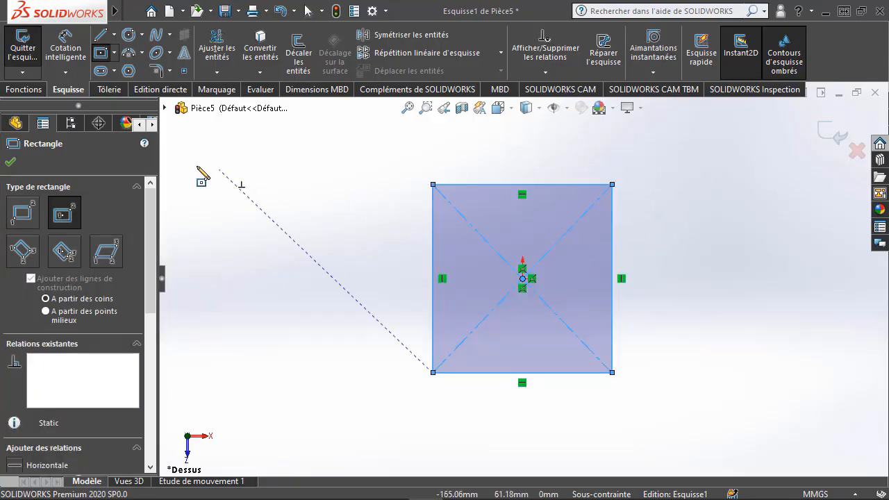
Dimension the centre rectangle to 50 mm wide and 50 mm high, and exit the sketch
left_click(65, 50)
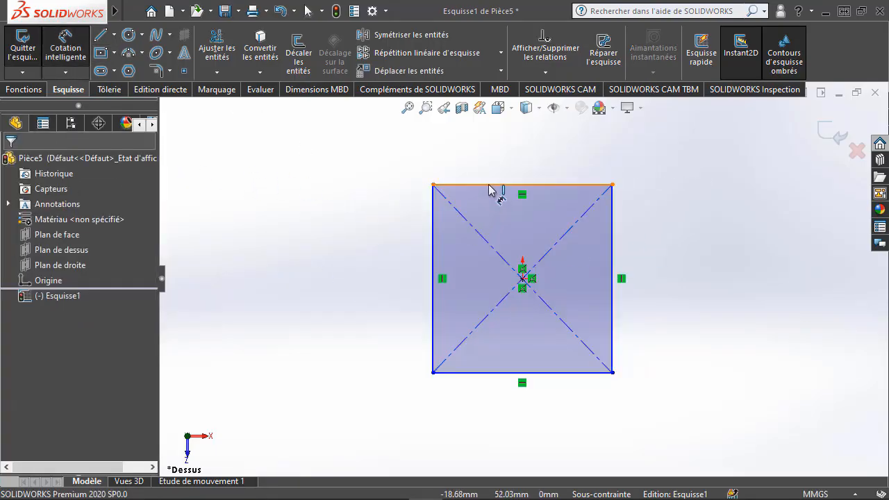
left_click(496, 182)
left_click(495, 165)
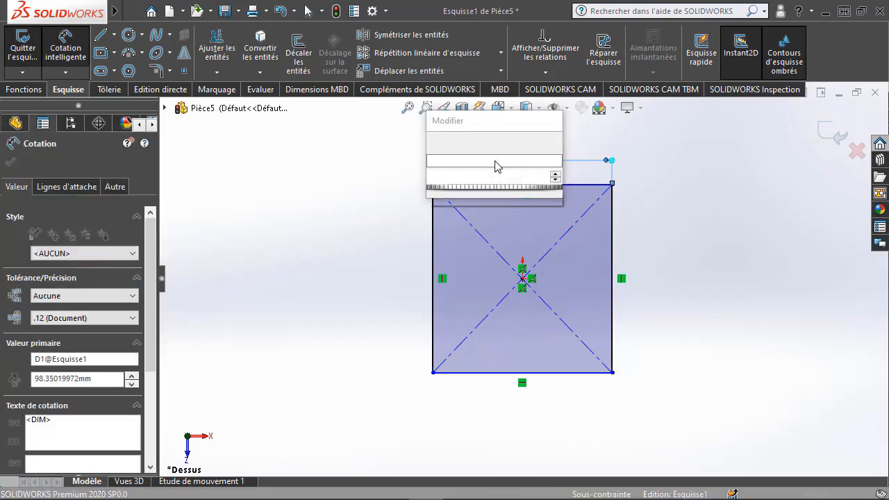
type("50")
key("Return")
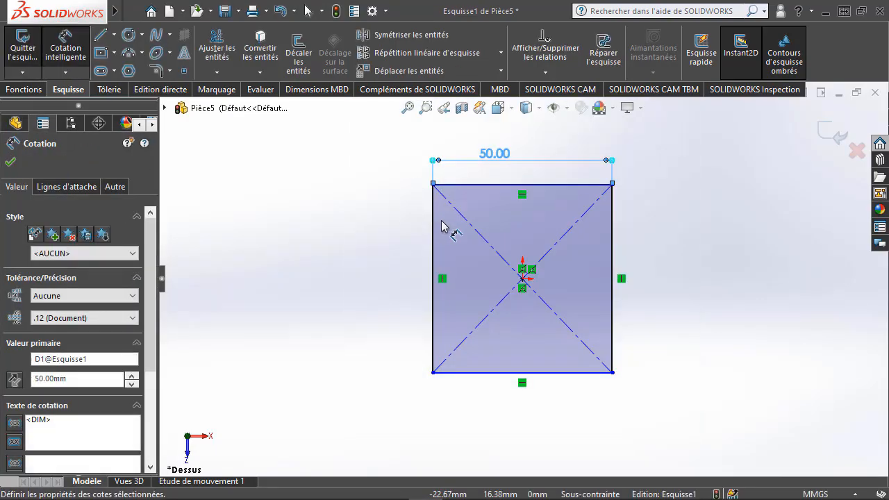
left_click(433, 236)
left_click(375, 247)
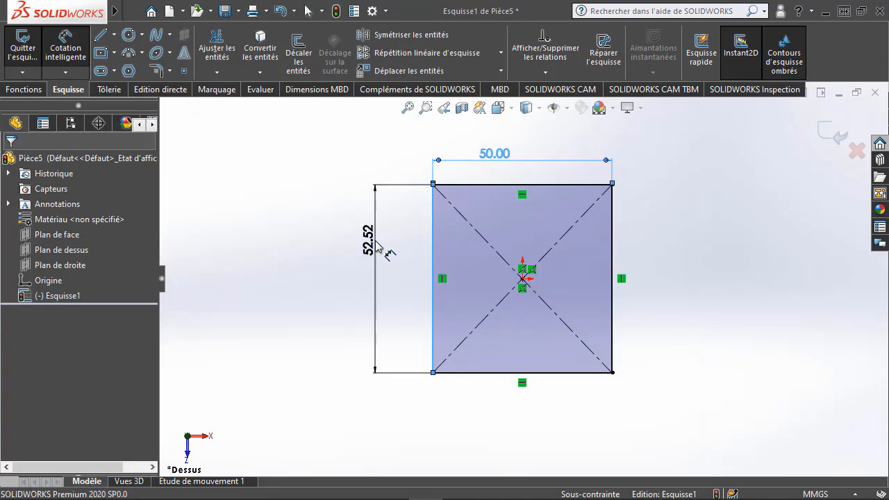
type("50")
key("Return")
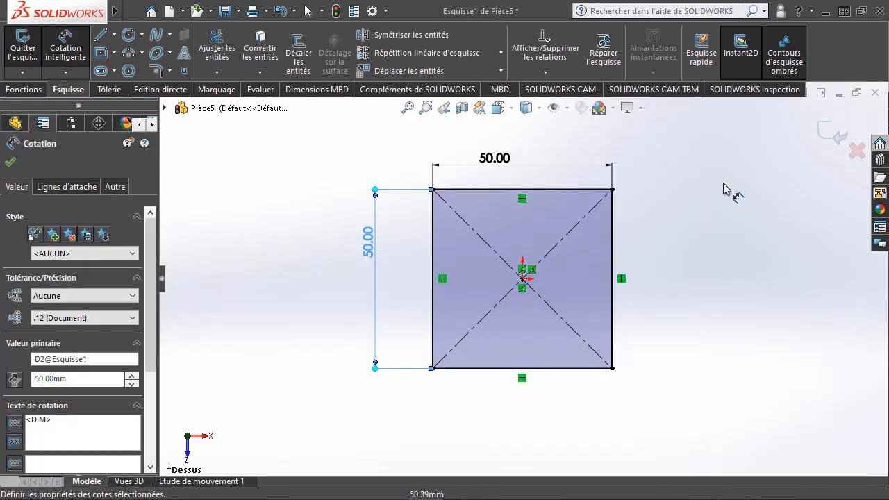
left_click(836, 141)
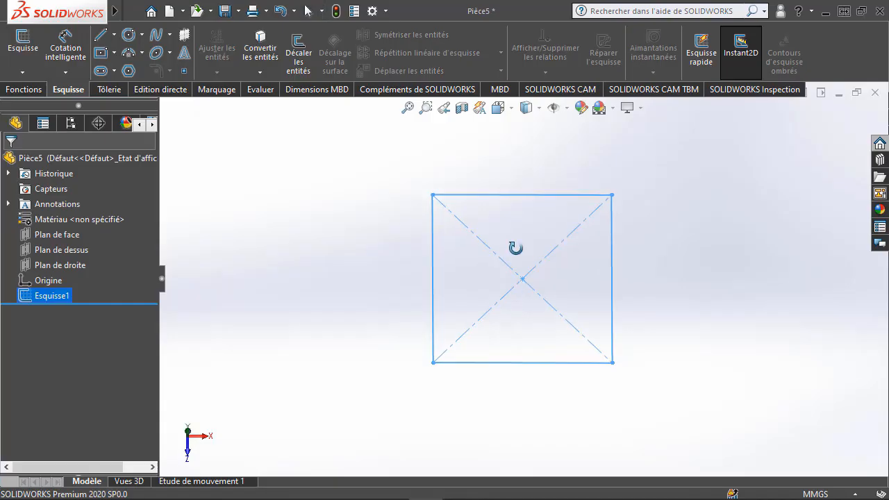
Extrude the square sketch upward as a solid boss with a depth of 30 mm
middle_click_drag(515, 248, 500, 180)
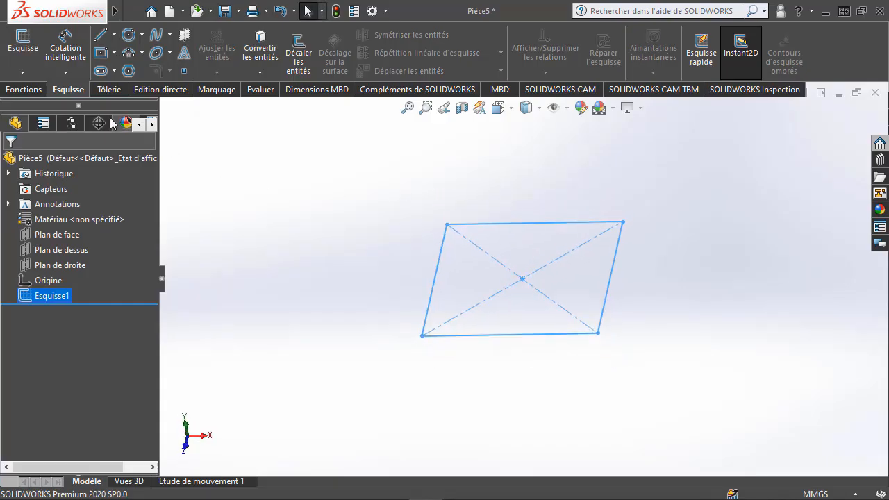
left_click(42, 90)
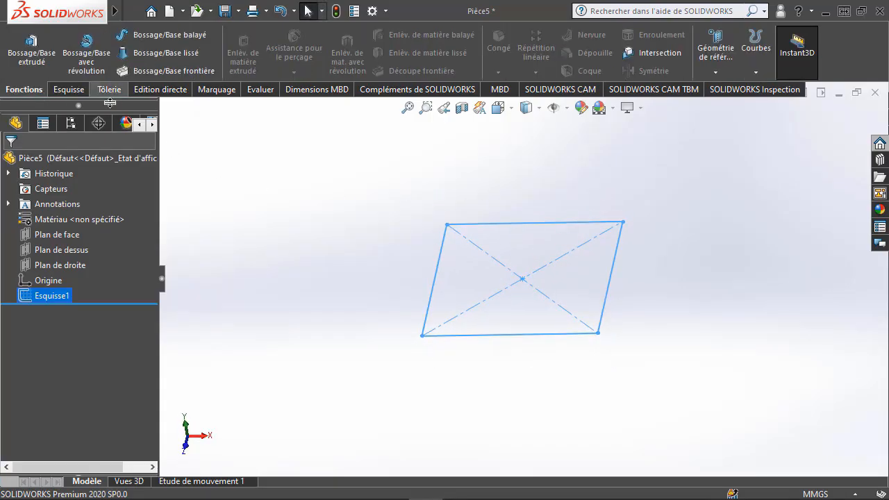
left_click(42, 56)
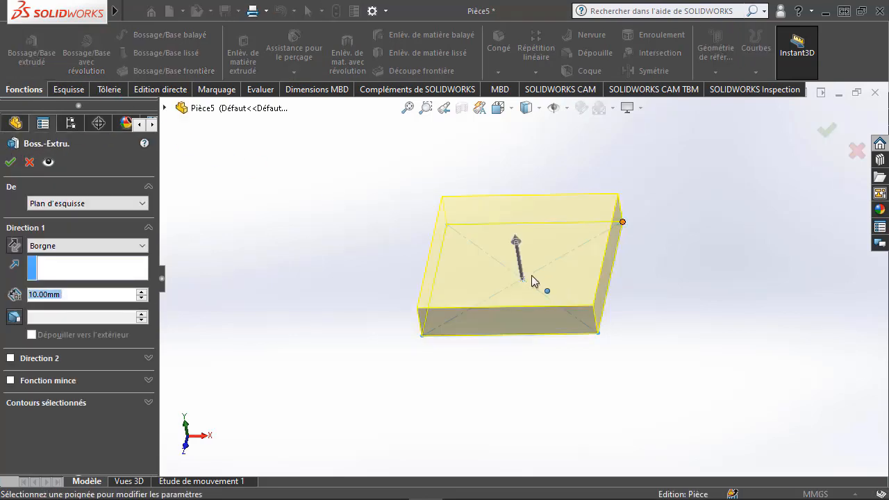
type("30")
key("Return")
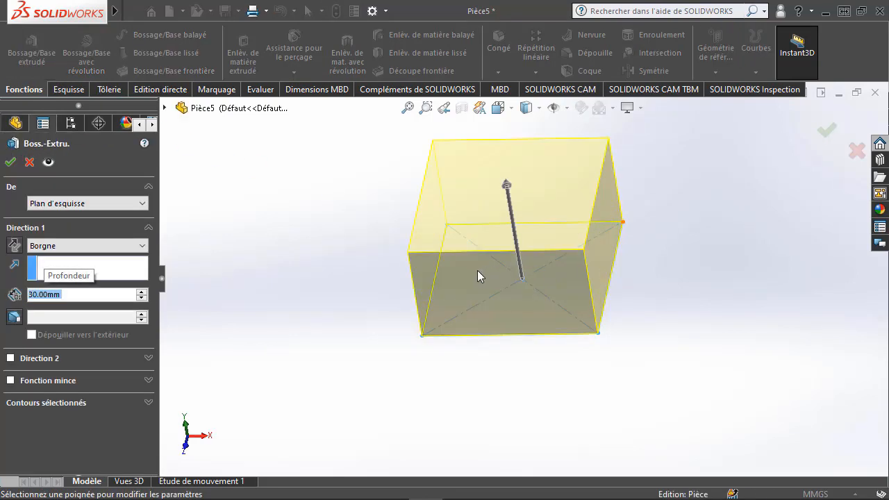
left_click(9, 162)
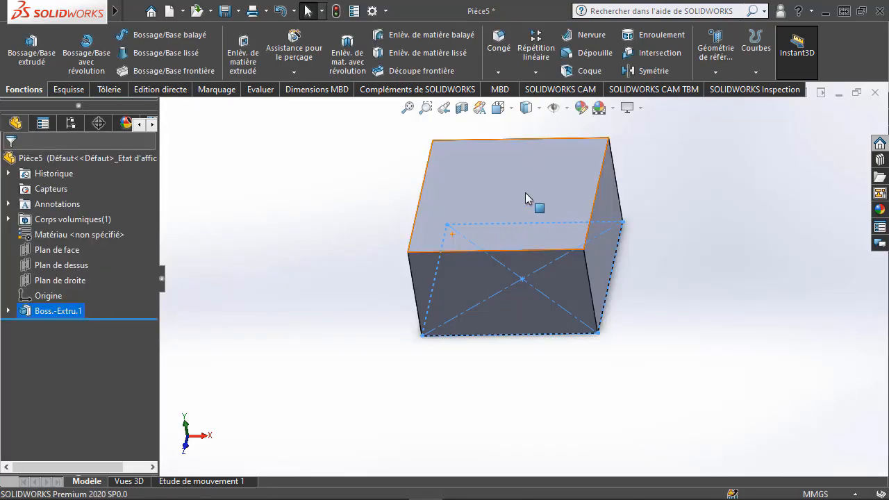
mouse_move(519, 184)
middle_mouse_down()
mouse_move(503, 299)
mouse_move(533, 236)
mouse_move(465, 238)
mouse_move(484, 258)
middle_mouse_up()
left_click(331, 274)
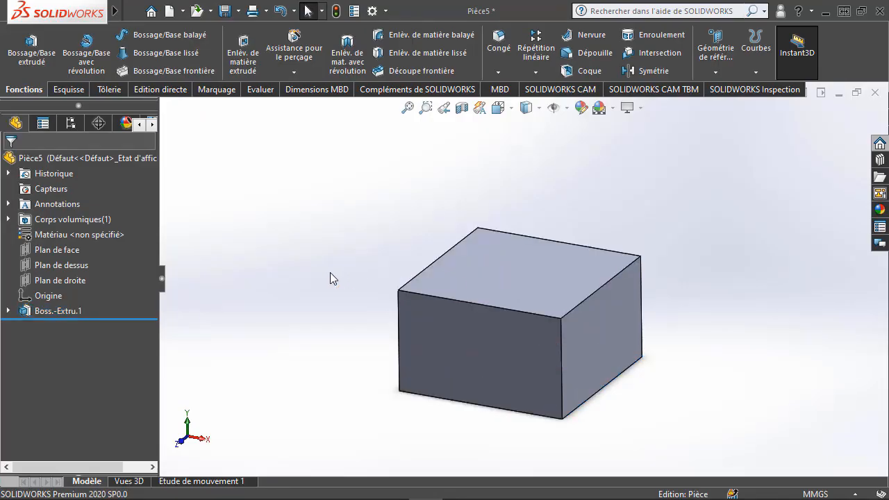
Start a draft on the block with its bottom face as the neutral plane
scroll(479, 341, "up", 3)
scroll(427, 316, "down", 3)
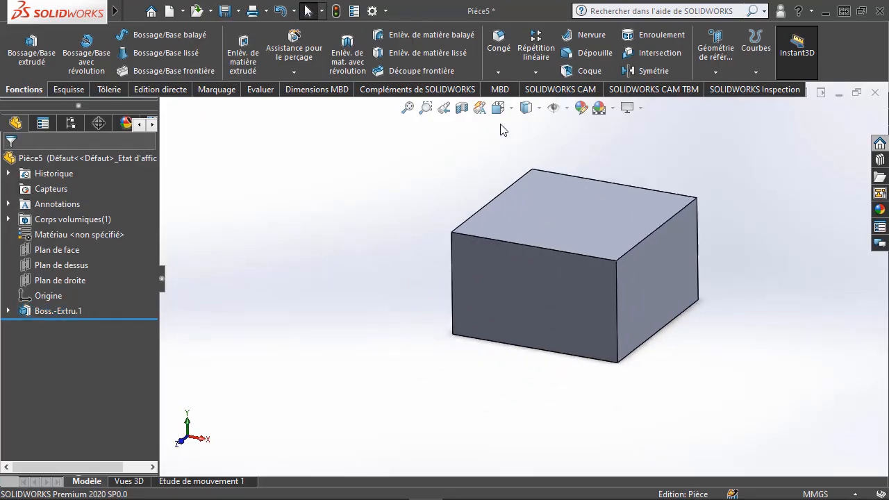
left_click(589, 60)
middle_click_drag(562, 295, 555, 220)
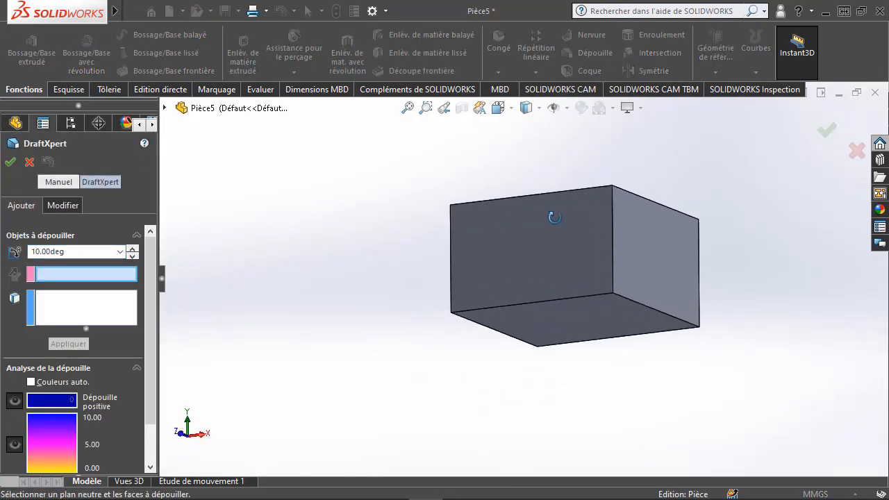
left_click(572, 320)
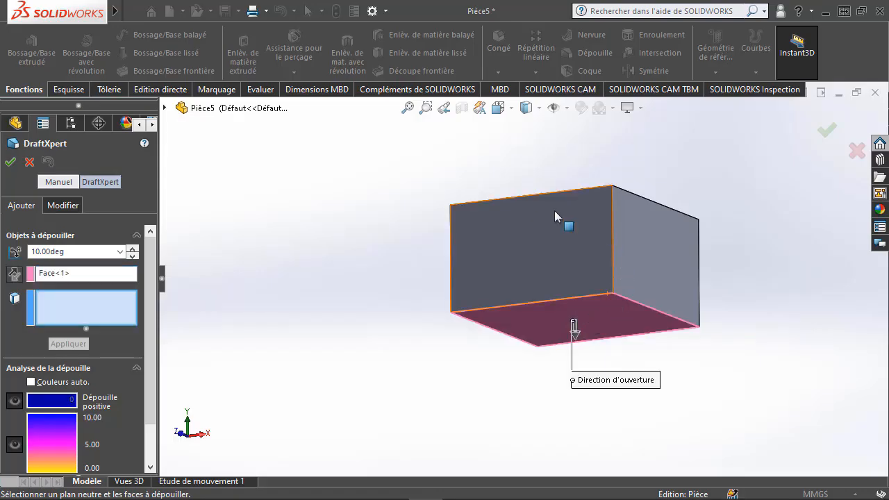
Select the block's four side faces as the faces to draft and apply the draft at 10 degrees
middle_click_drag(554, 212, 556, 264)
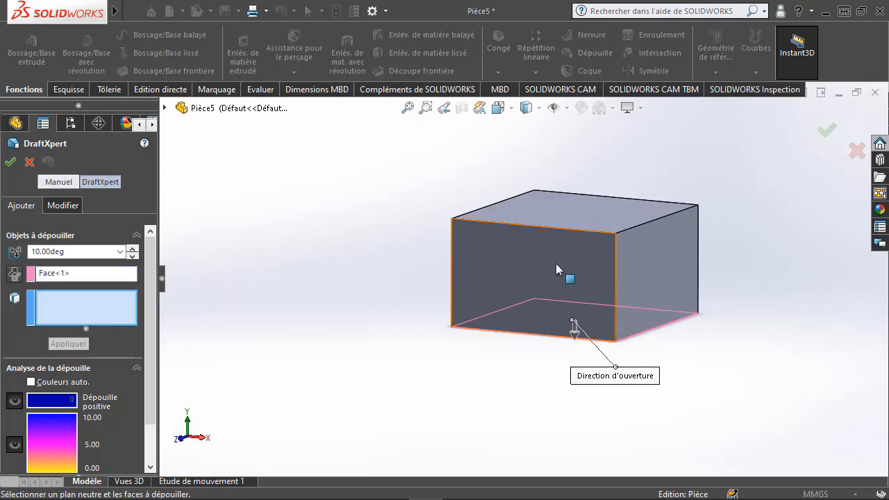
left_click(523, 278)
left_click(691, 262)
middle_click_drag(692, 262, 598, 288)
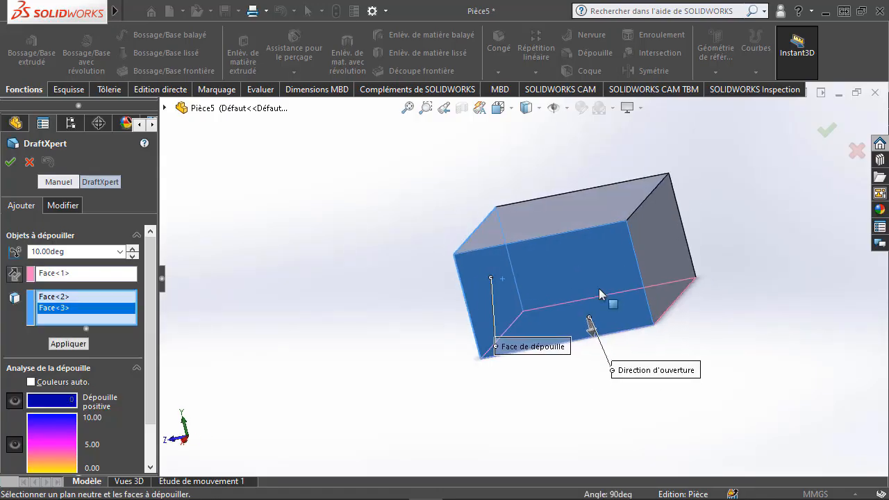
left_click(667, 229)
middle_click_drag(666, 229, 645, 225)
left_click(648, 259)
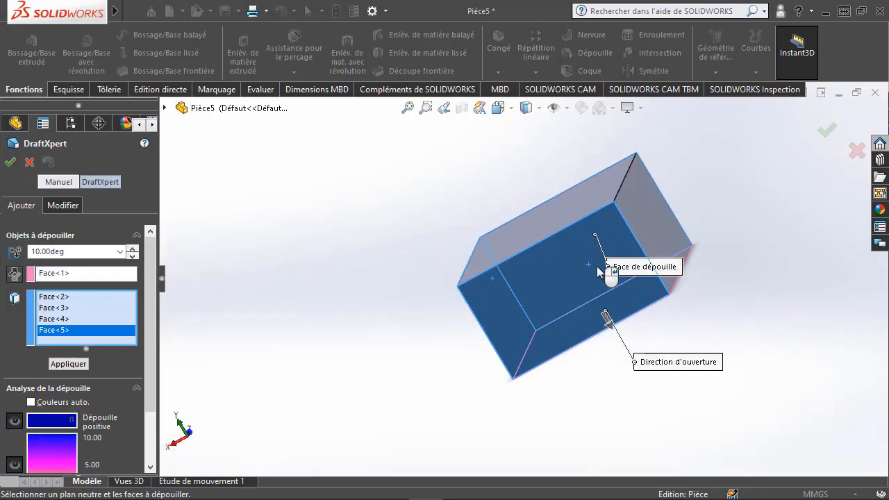
middle_click_drag(597, 266, 723, 210)
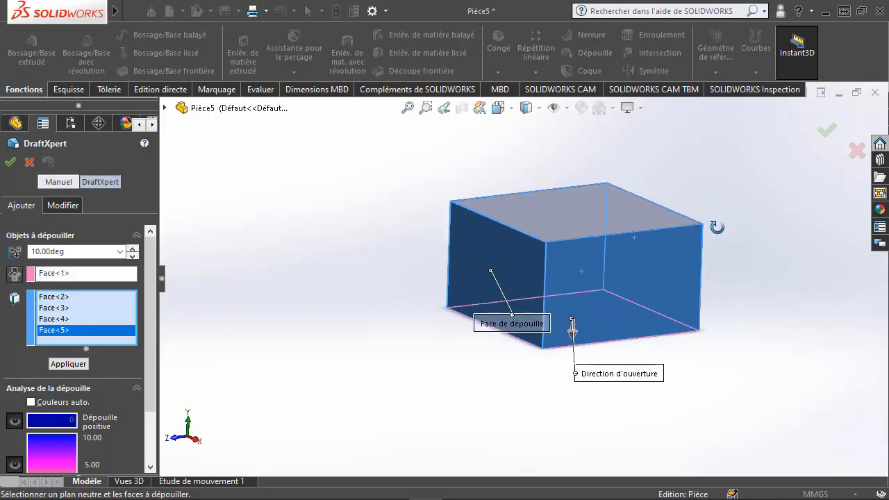
left_click(10, 163)
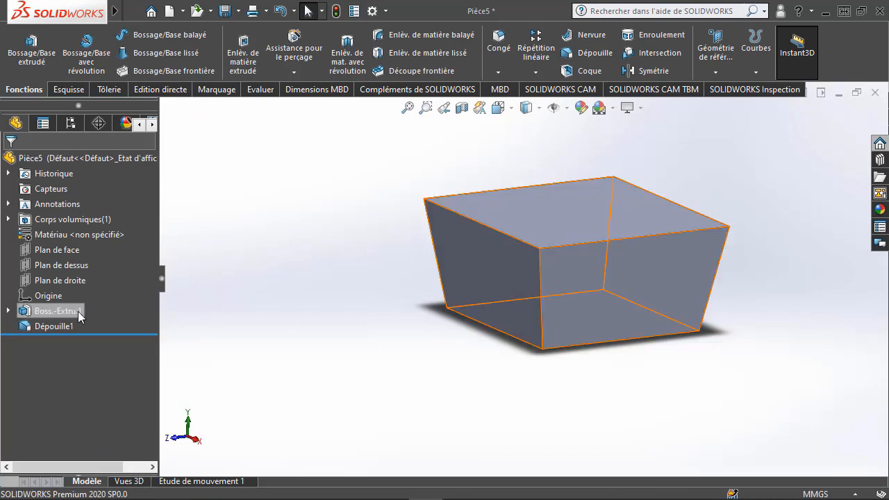
Edit the draft feature and set its draft angle to 15 degrees
left_click(61, 325)
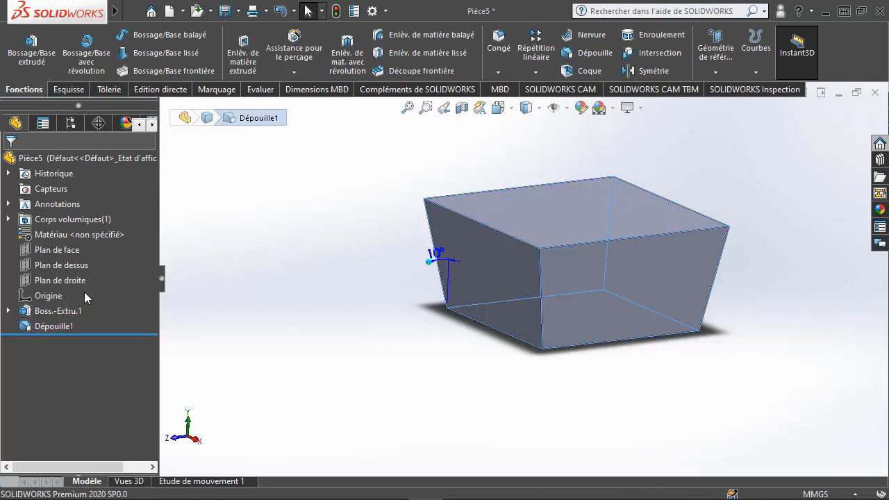
left_click(84, 291)
left_click(82, 271)
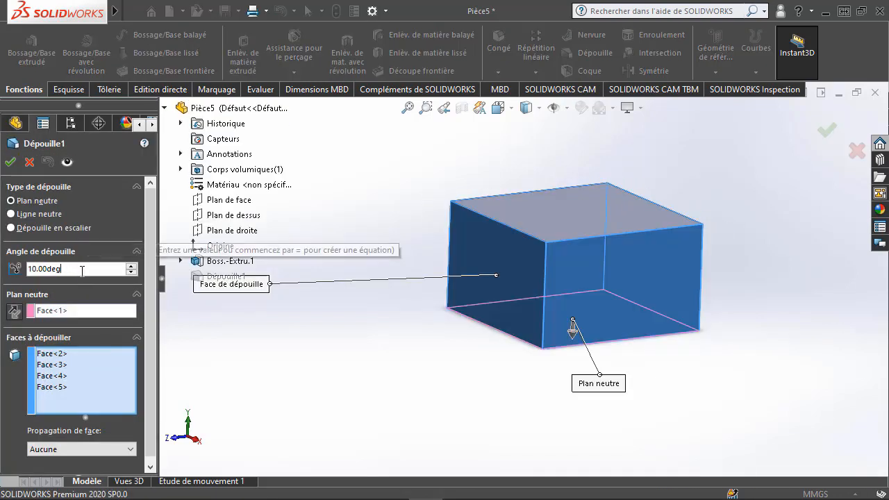
key("ctrl+a")
type("15")
key("Return")
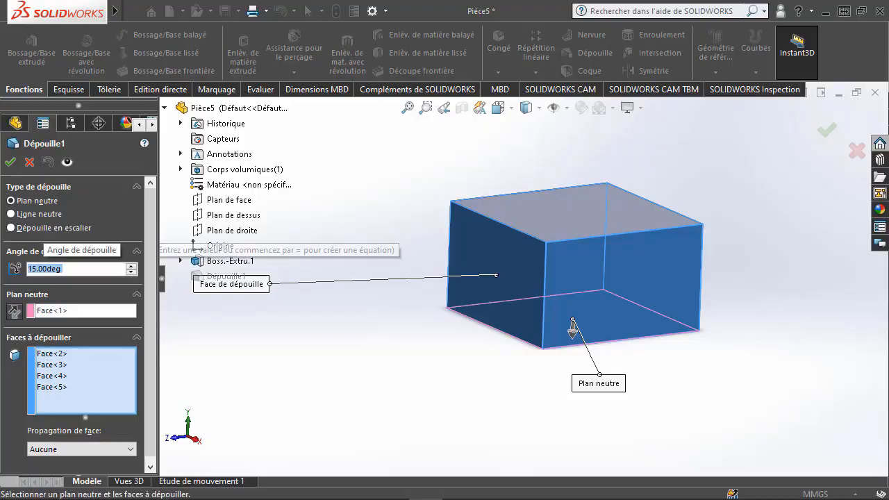
left_click(10, 162)
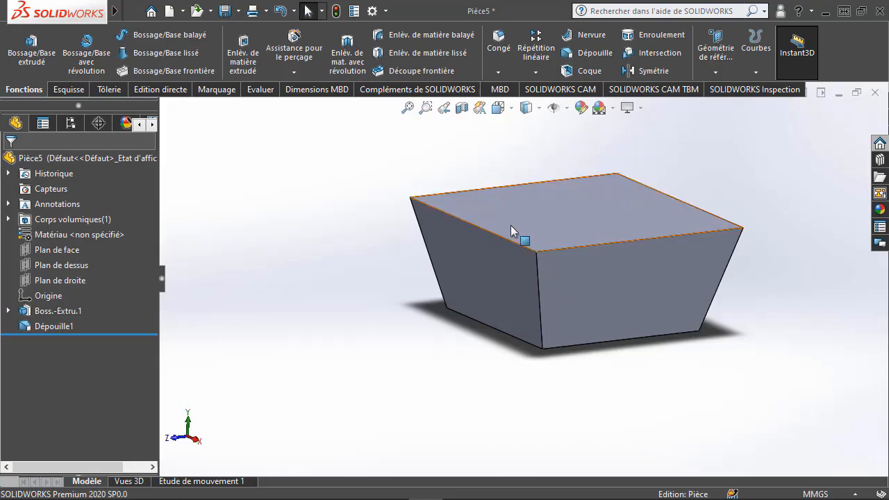
Start converting the tapered solid to sheet metal, using its bottom face as the fixed face
middle_click_drag(546, 238, 582, 142)
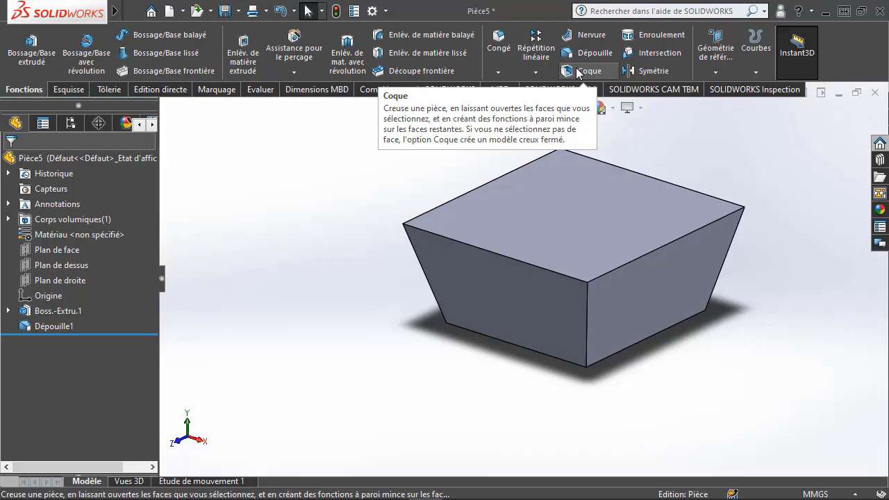
left_click(108, 89)
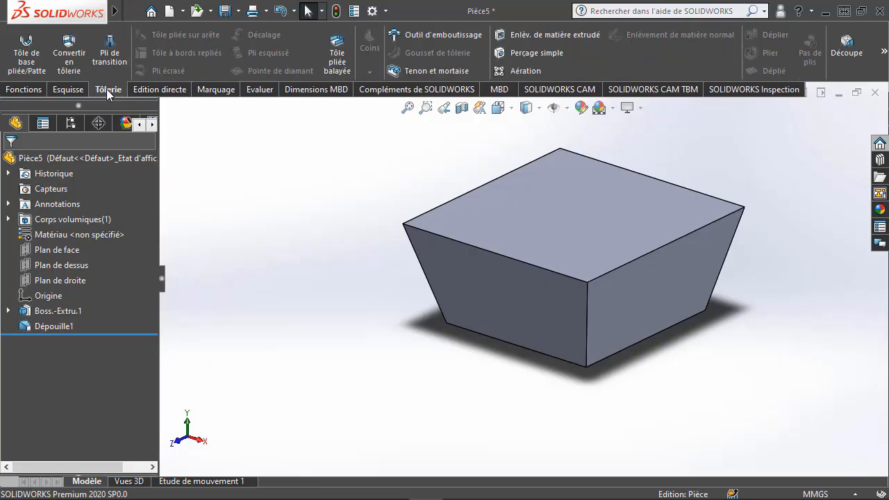
left_click(68, 64)
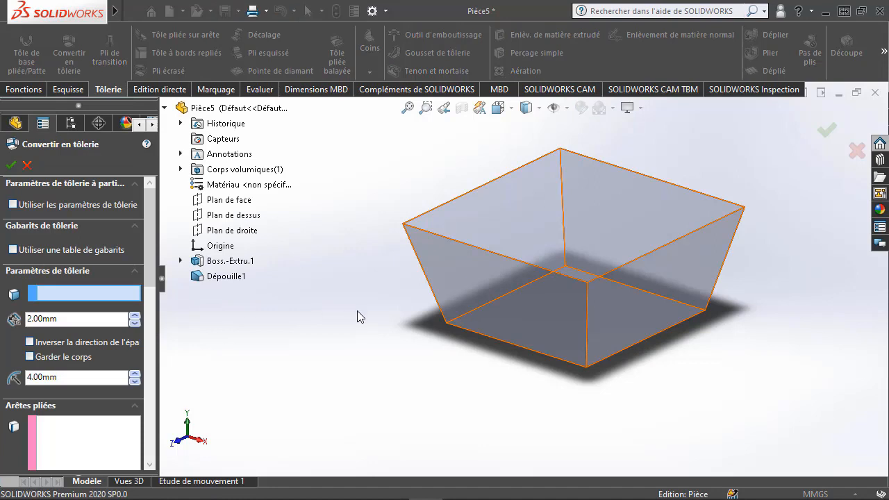
scroll(151, 208, "down", 3)
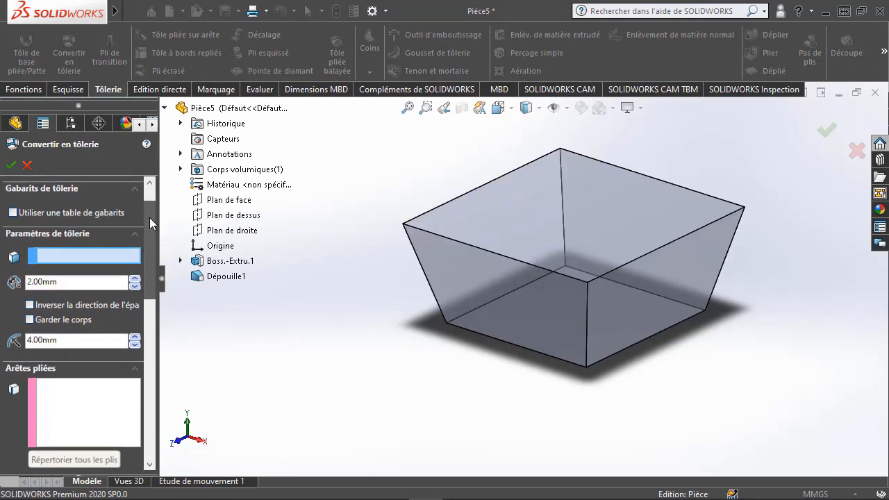
scroll(154, 222, "up", 3)
left_click_drag(153, 206, 155, 196)
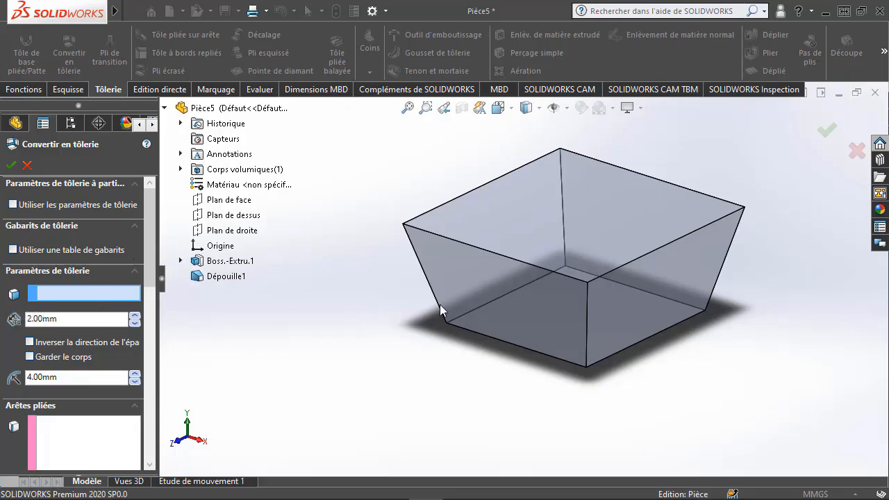
middle_click_drag(483, 272, 479, 195)
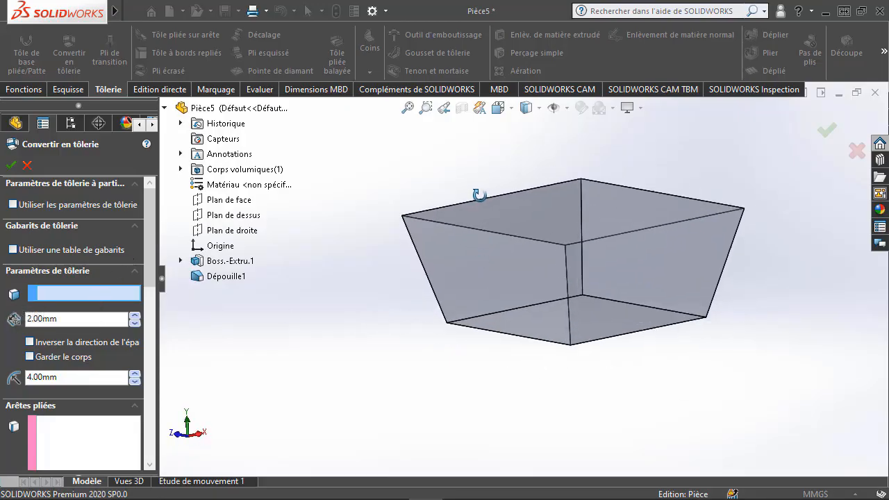
left_click(589, 316)
middle_click_drag(625, 239, 610, 307)
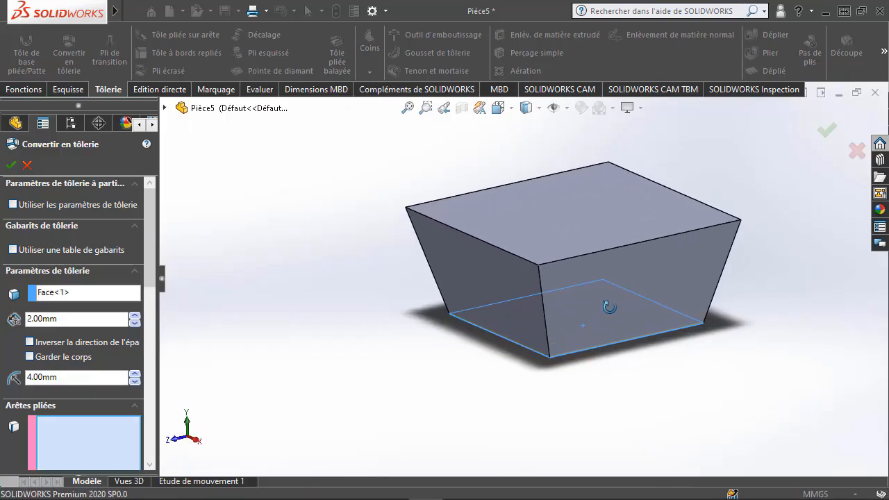
Select the four edges of the bottom face as the bend edges for the sheet metal conversion
left_click_drag(72, 322, 23, 319)
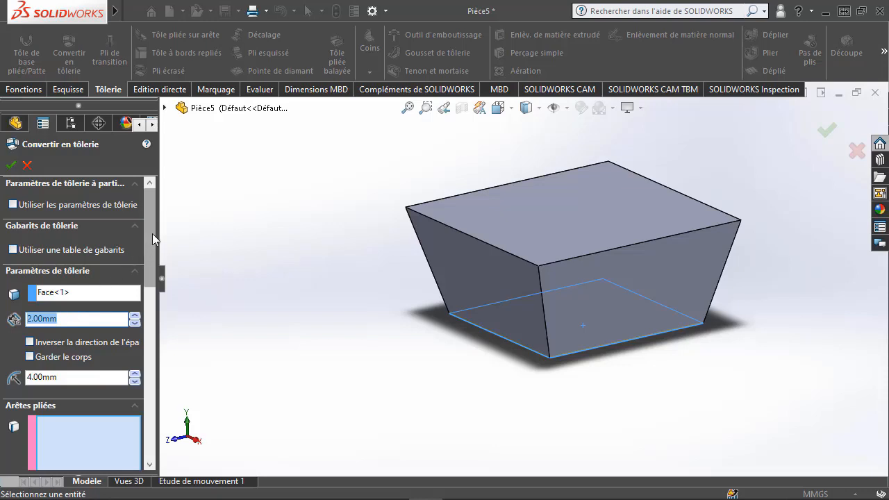
left_click_drag(152, 234, 154, 278)
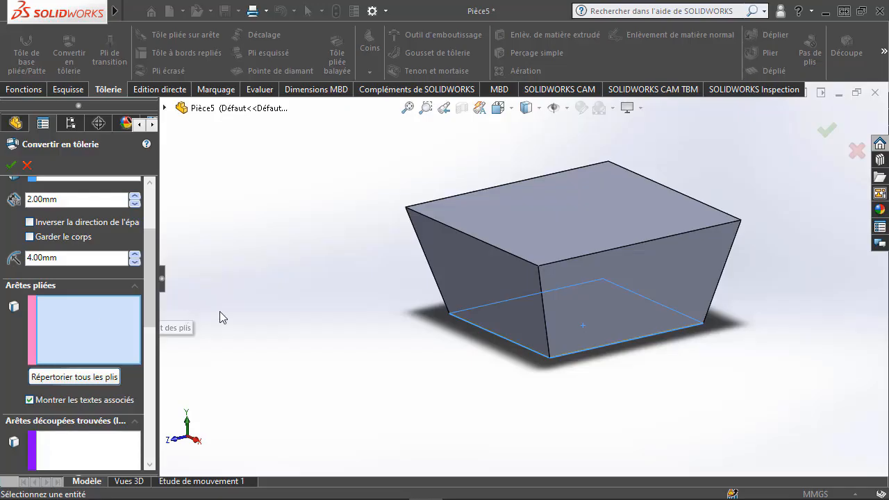
left_click(500, 336)
left_click(688, 326)
middle_click_drag(688, 326, 637, 337)
left_click(632, 321)
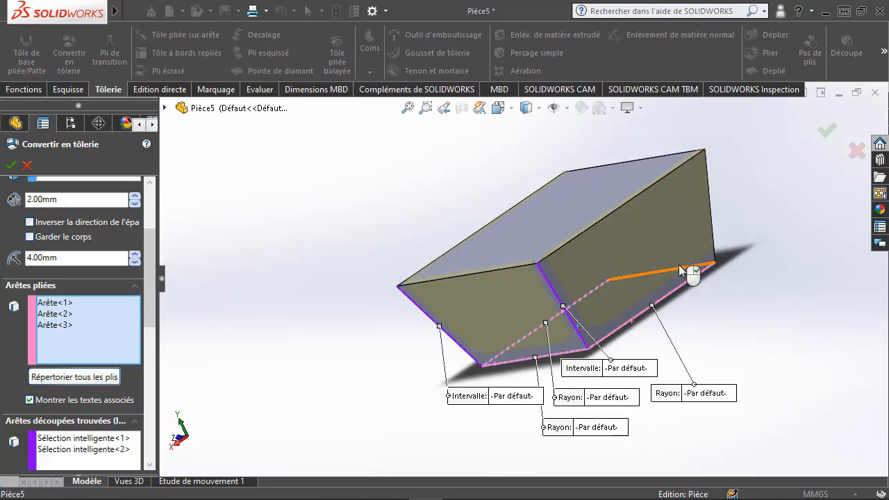
middle_click_drag(695, 274, 588, 345)
left_click(621, 303)
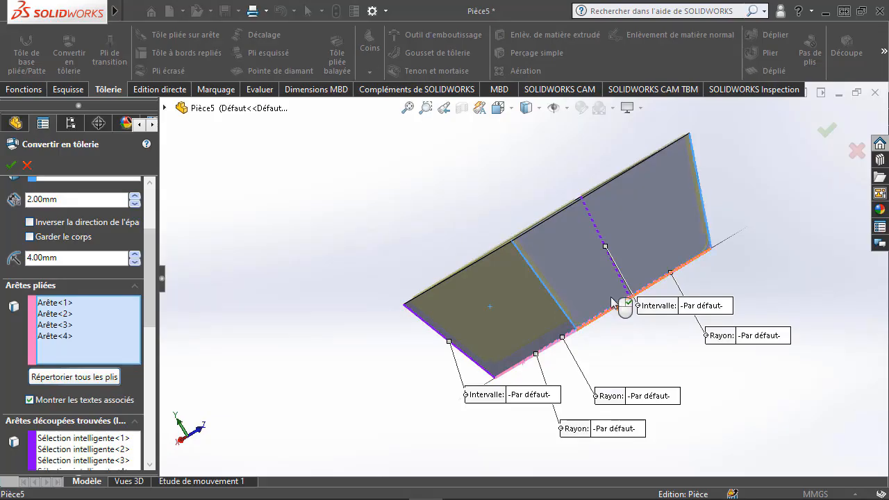
Try another default corner type for the sheet metal conversion and return it to the open butt type
middle_click_drag(621, 303, 571, 257)
scroll(571, 257, "down", 5)
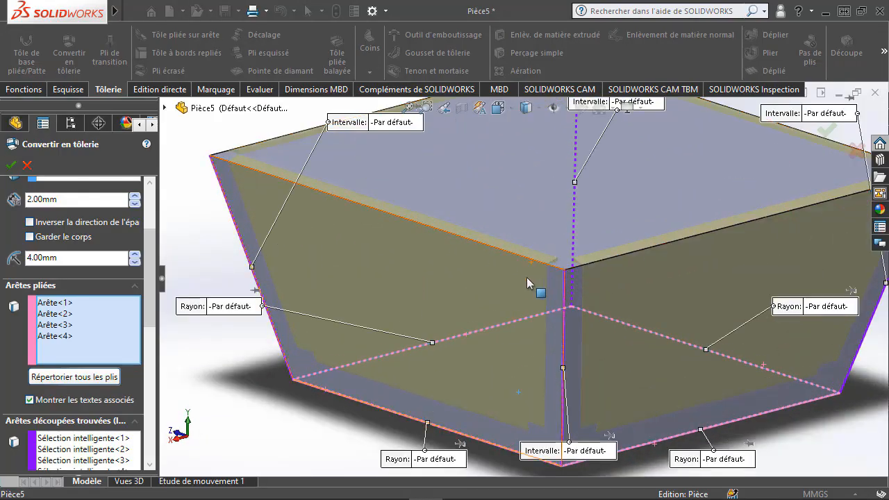
middle_click_drag(559, 340, 496, 296)
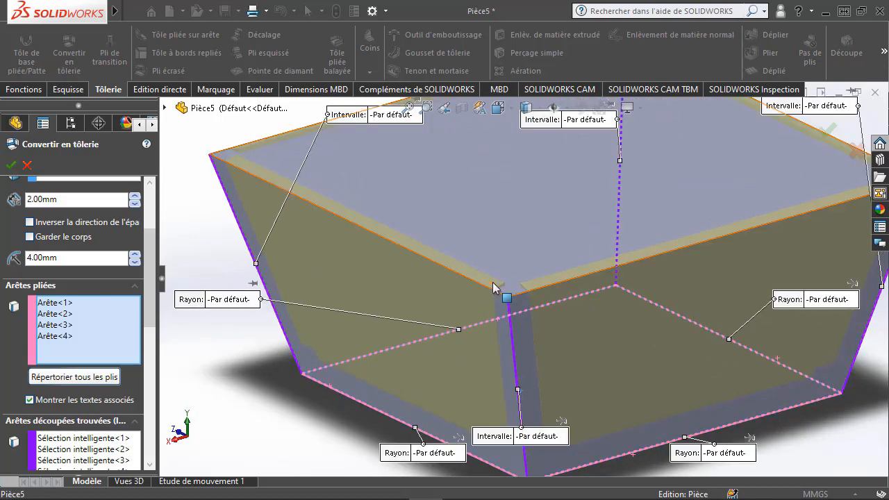
scroll(495, 291, "up", 3)
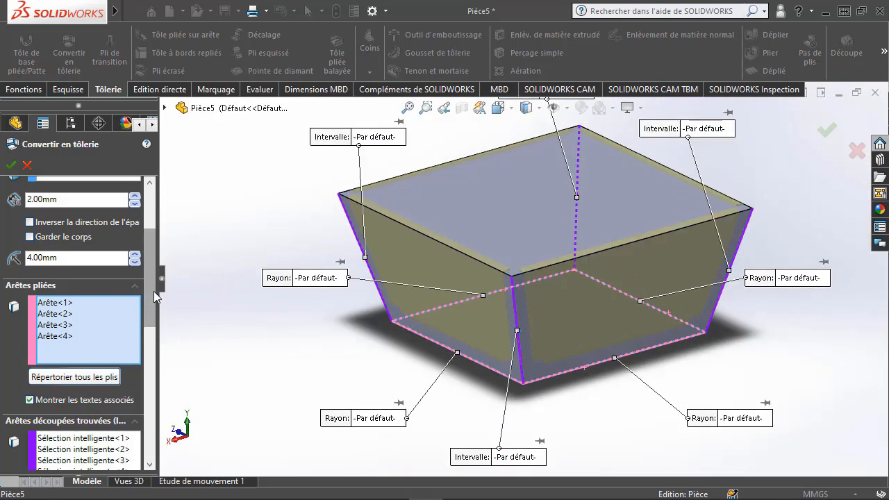
left_click_drag(154, 291, 159, 431)
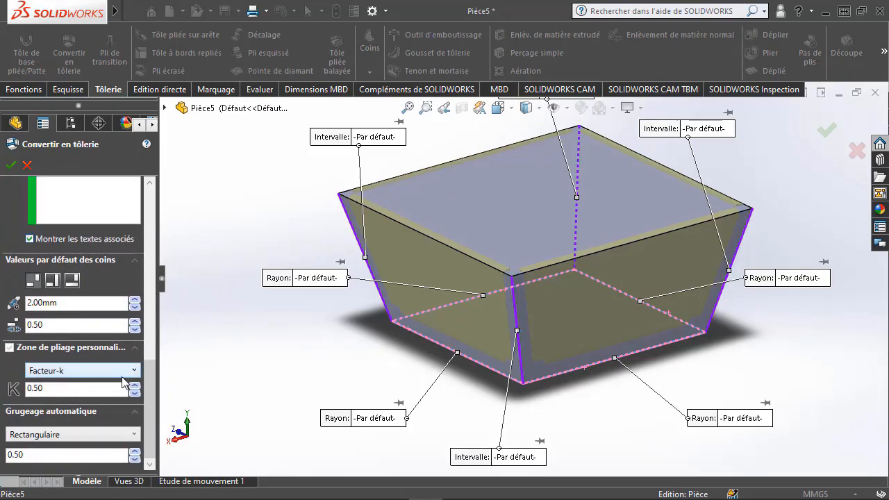
left_click(56, 282)
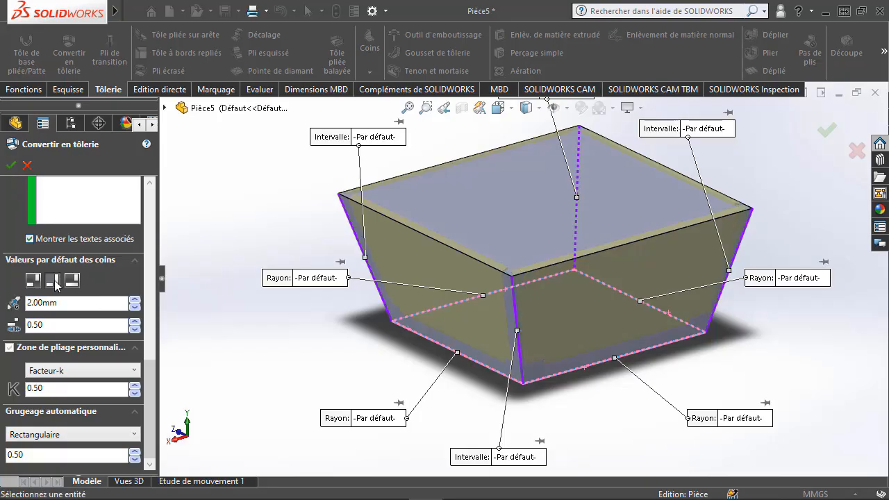
left_click(32, 282)
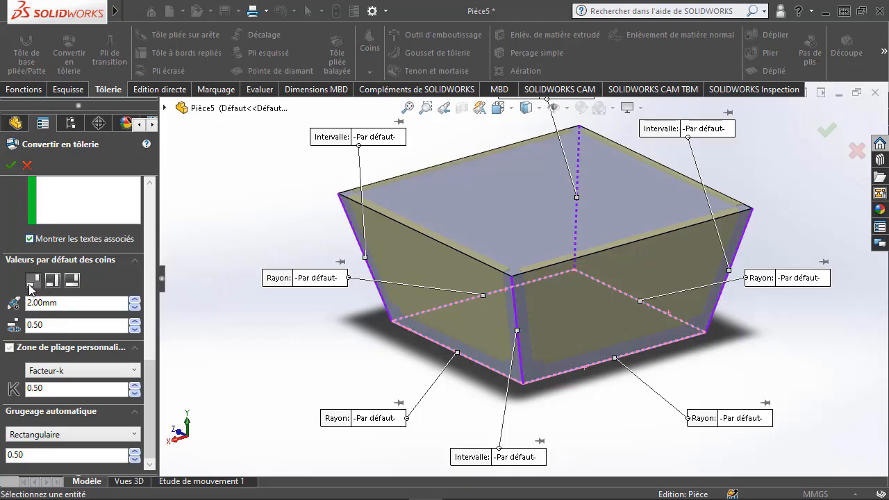
Compare the overlap and underlap default corner types on a close-up of the front corner, ending on open butt
scroll(511, 281, "down", 5)
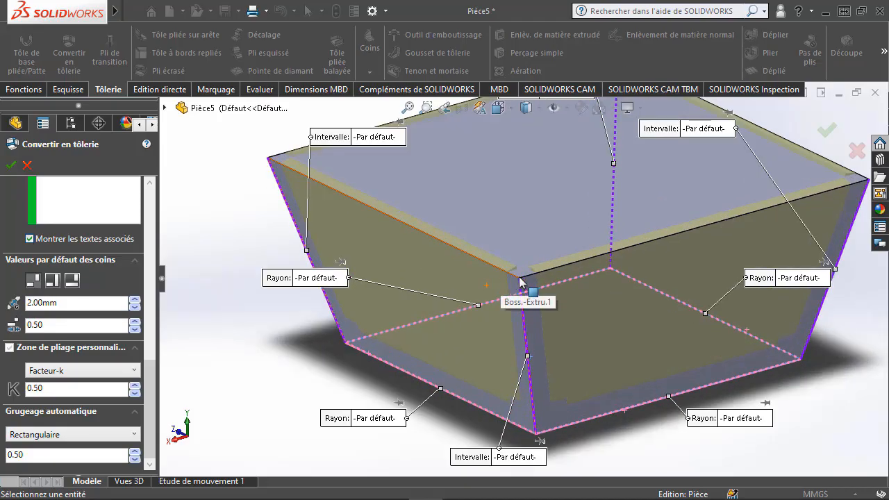
scroll(528, 280, "down", 4)
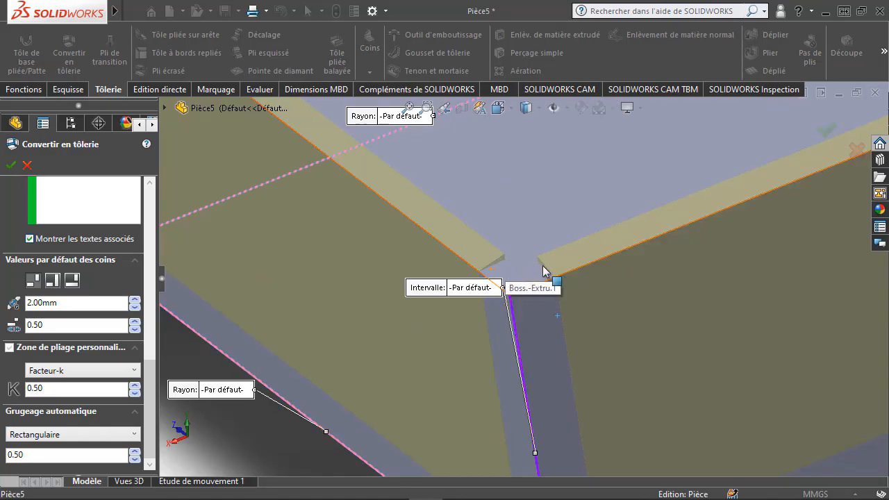
left_click(52, 281)
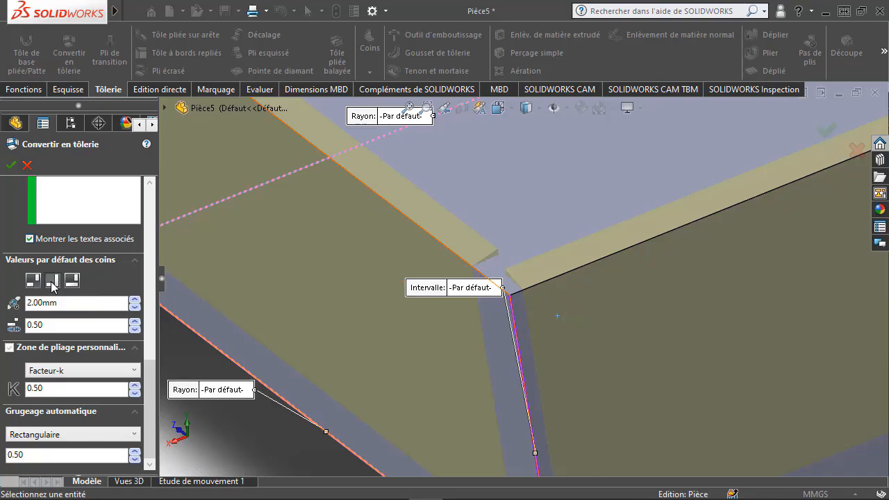
left_click(73, 283)
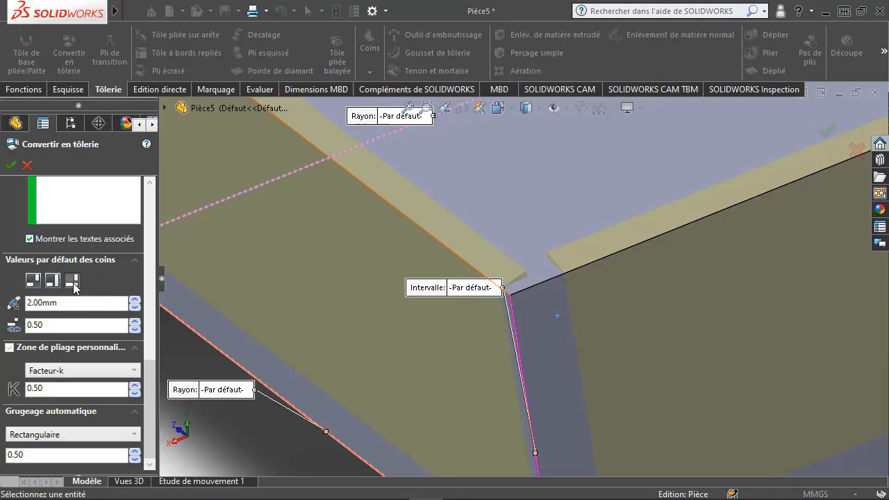
left_click(32, 281)
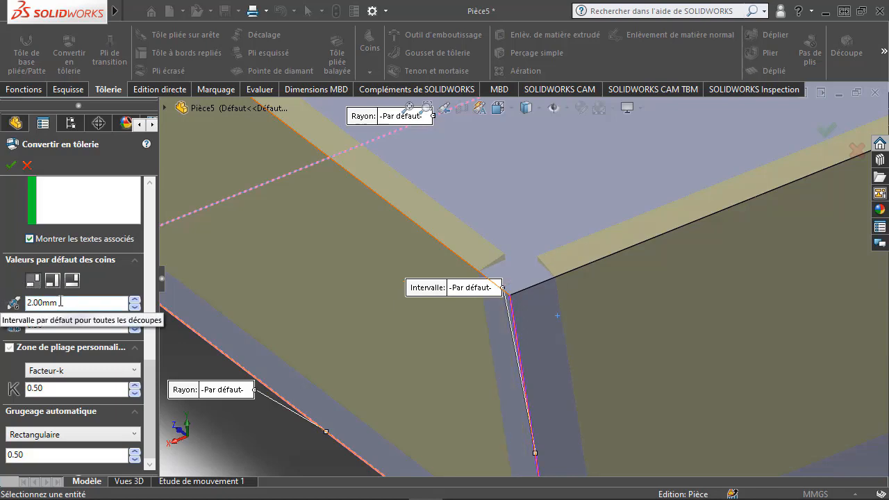
Try a 12 mm default gap for all rips and return it to 2 mm
left_click(135, 299)
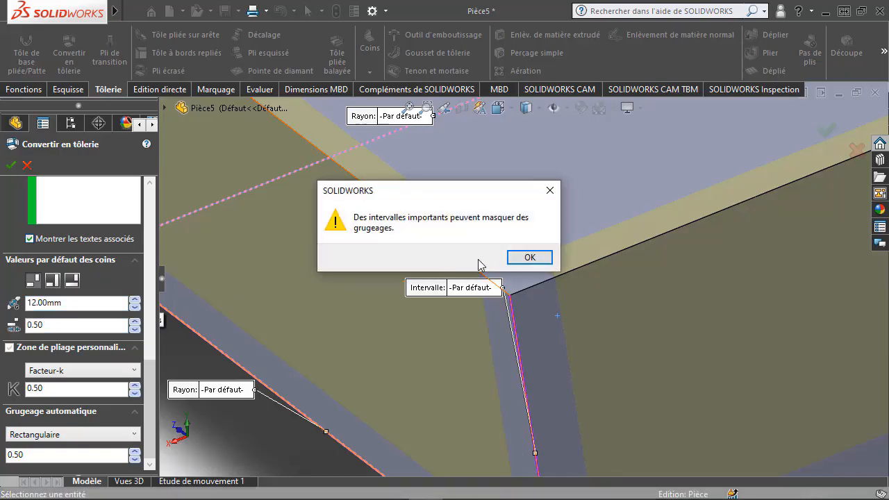
left_click(520, 257)
left_click(136, 307)
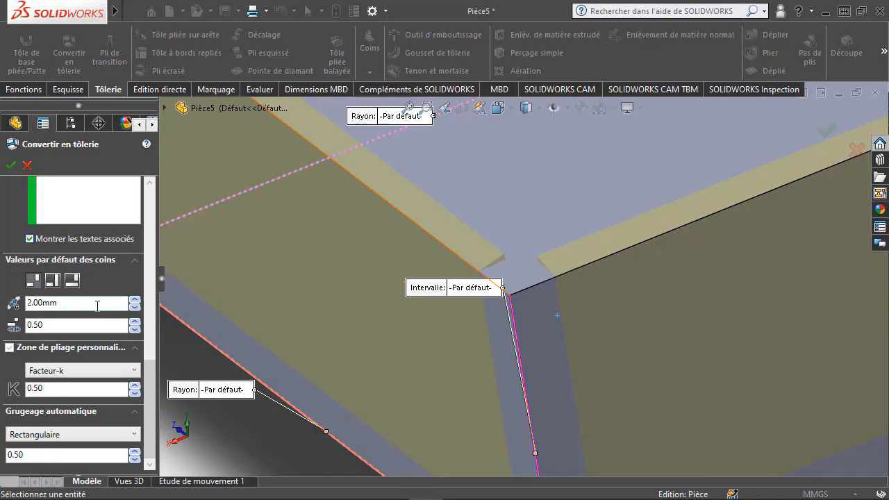
Set the K-factor of the custom bend allowance to 0.7
left_click(134, 386)
left_click(77, 390)
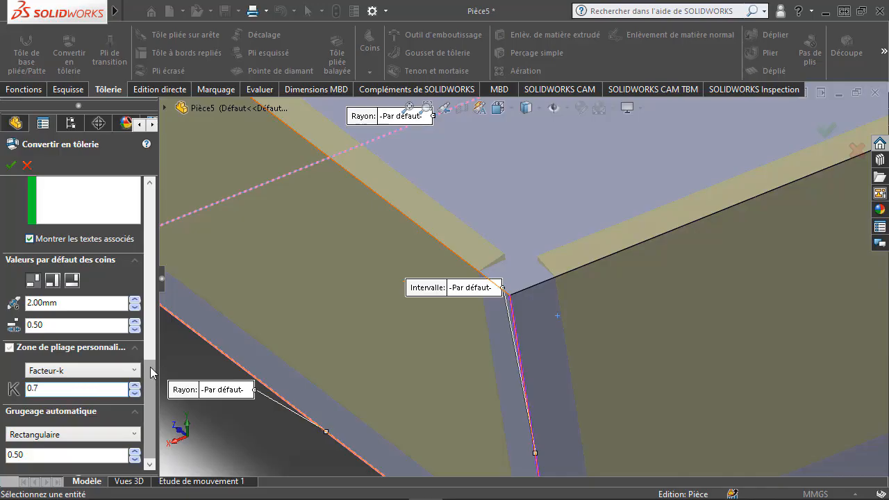
left_click_drag(150, 372, 149, 413)
Keep Rectangulaire as the automatic relief type and apply the conversion to sheet metal
scroll(477, 344, "up", 3)
scroll(529, 407, "down", 2)
scroll(529, 406, "down", 1)
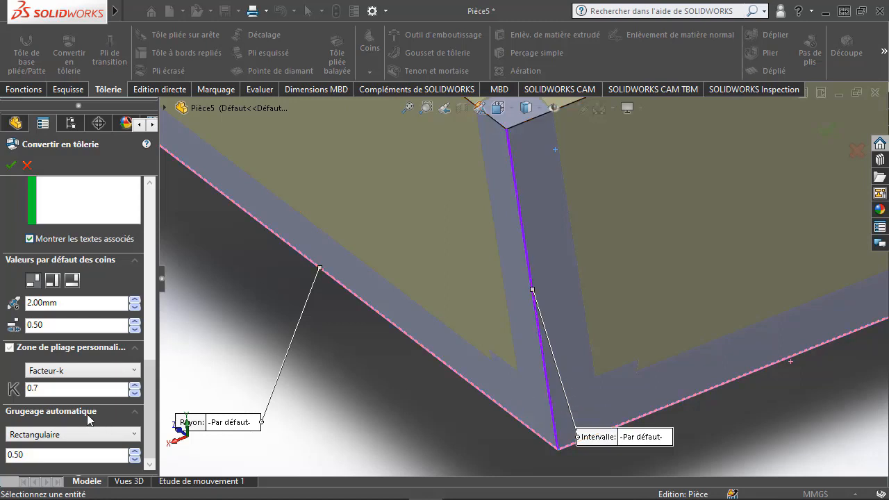
left_click(134, 435)
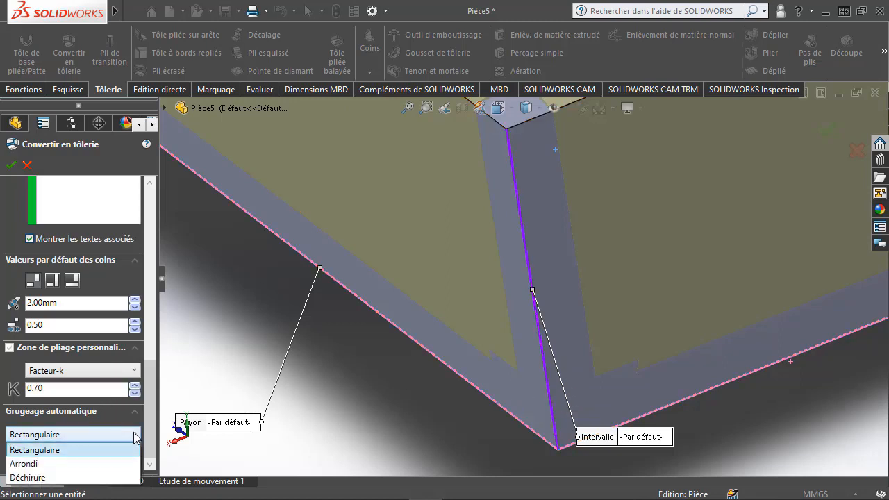
left_click(134, 436)
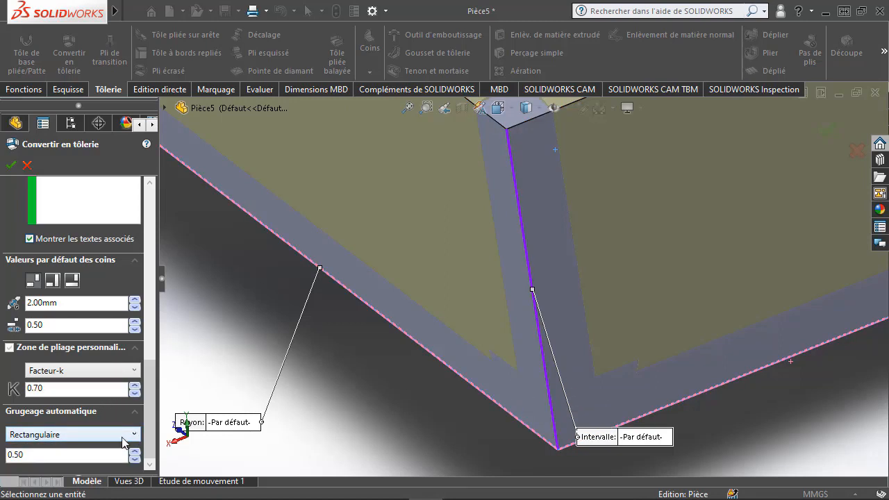
scroll(495, 308, "up", 8)
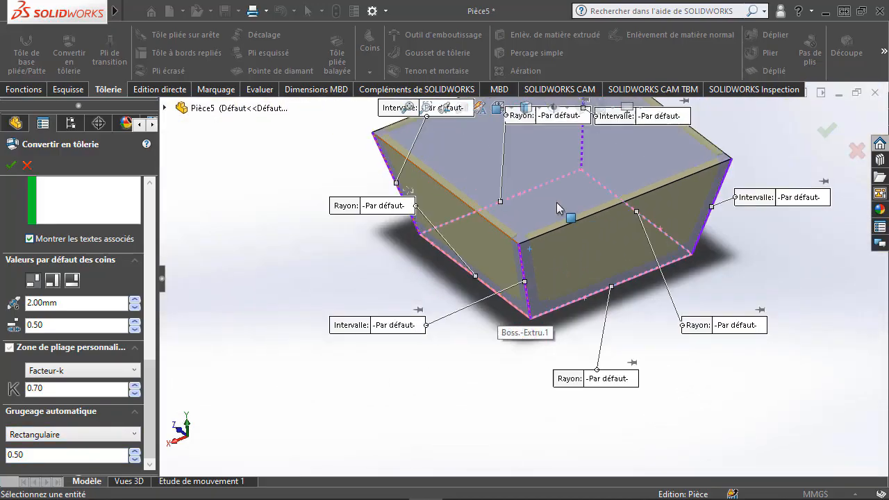
scroll(556, 203, "down", 4)
scroll(556, 203, "up", 4)
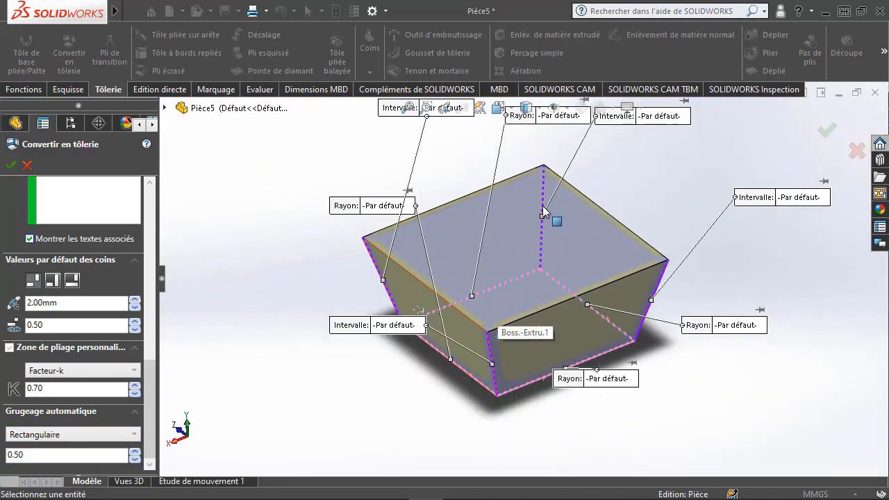
left_click(10, 166)
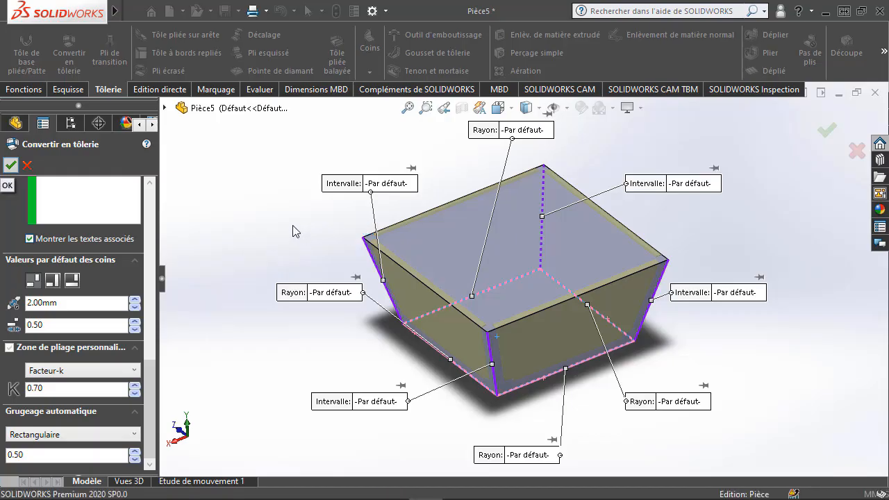
Inspect the open corners of the sheet metal box and open its conversion feature for editing
mouse_move(492, 291)
middle_mouse_down()
mouse_move(549, 315)
mouse_move(463, 311)
mouse_move(488, 301)
middle_mouse_up()
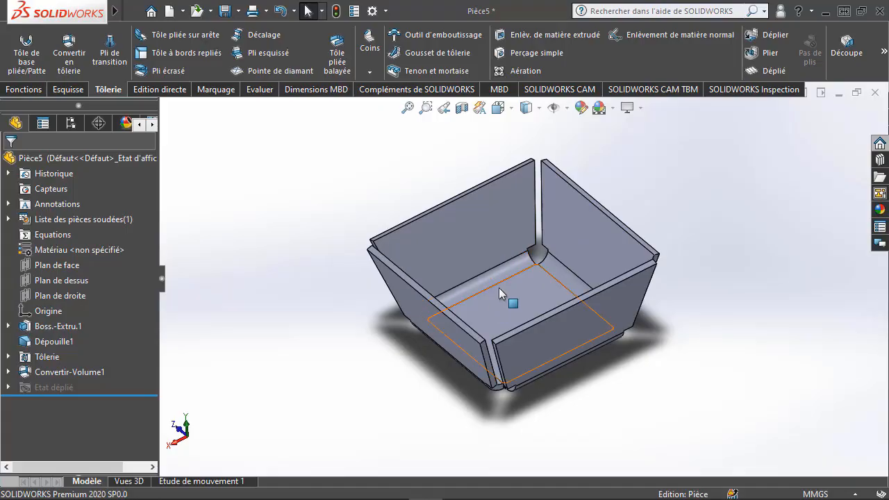
scroll(524, 252, "down", 2)
middle_click_drag(536, 265, 501, 338)
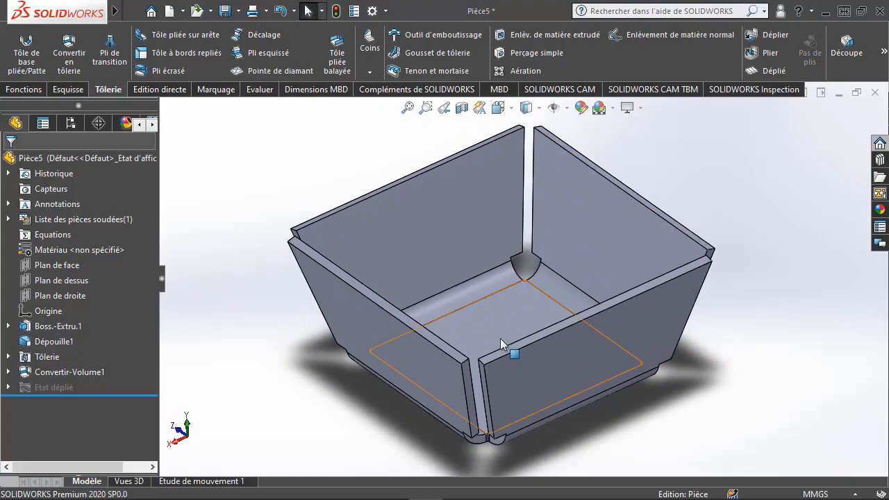
scroll(442, 380, "down", 2)
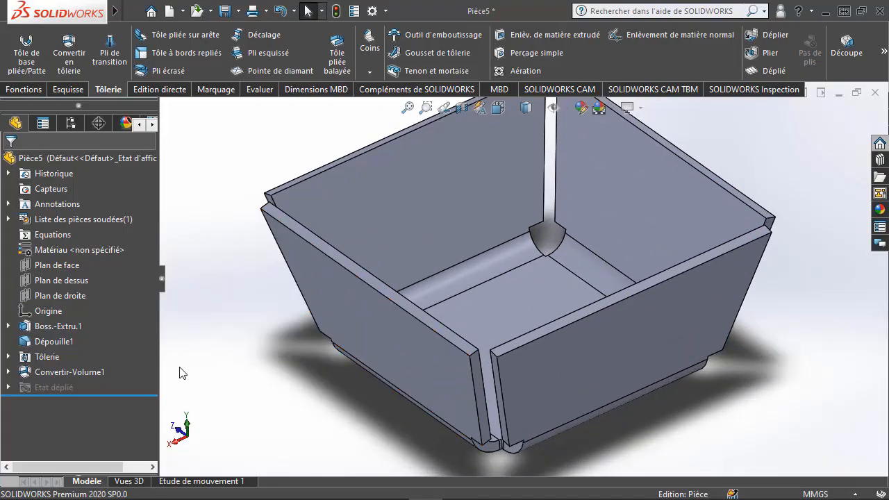
right_click(43, 376)
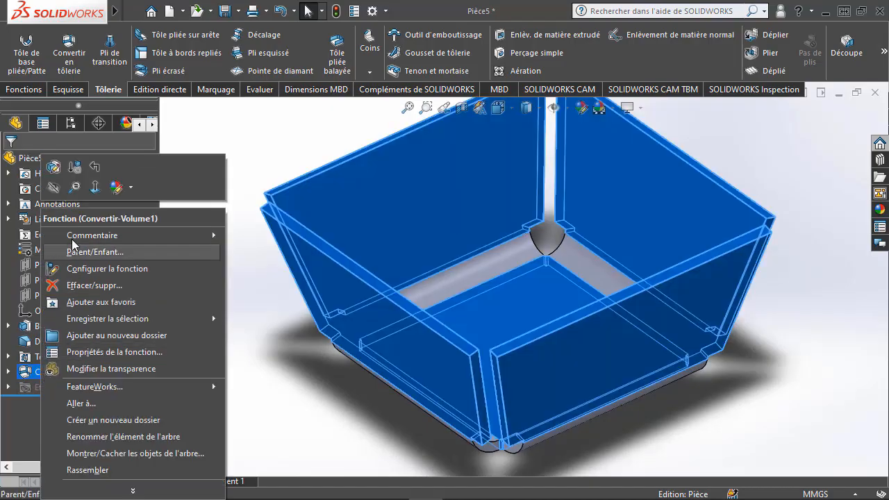
left_click(55, 170)
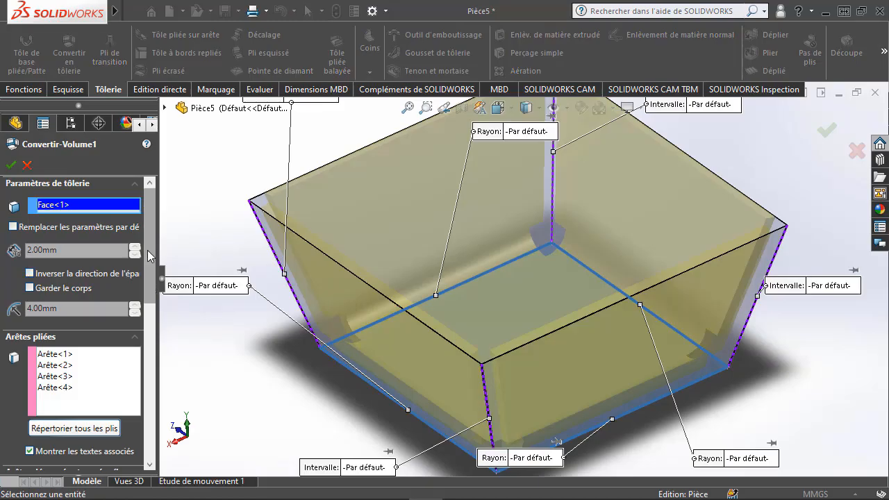
Enable the override of the default sheet metal parameters and disable it again without changing the thickness
left_click_drag(150, 250, 156, 232)
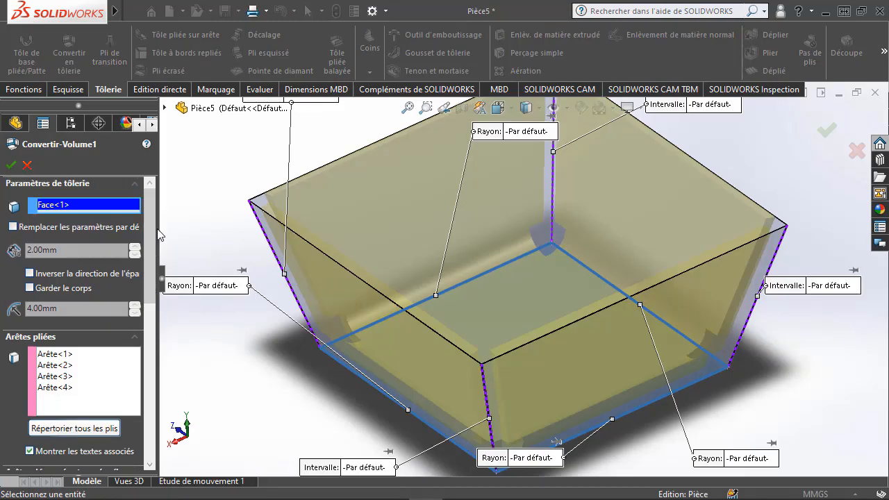
left_click(66, 228)
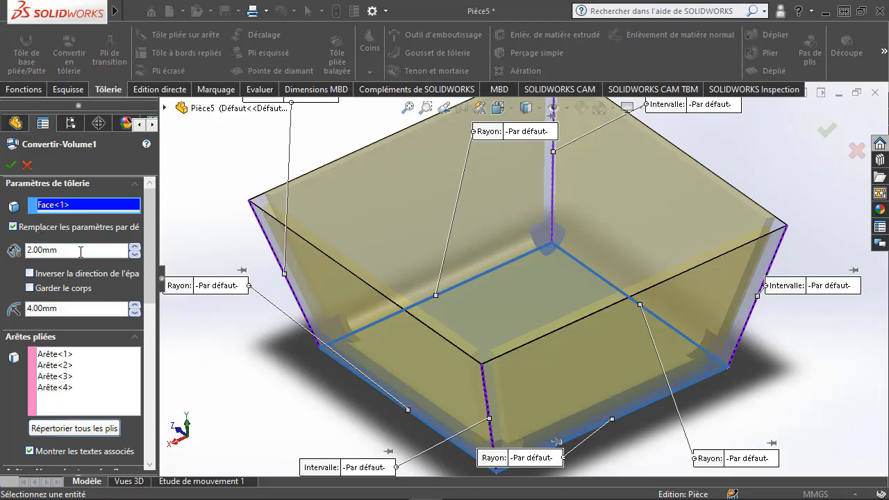
left_click_drag(81, 252, 20, 254)
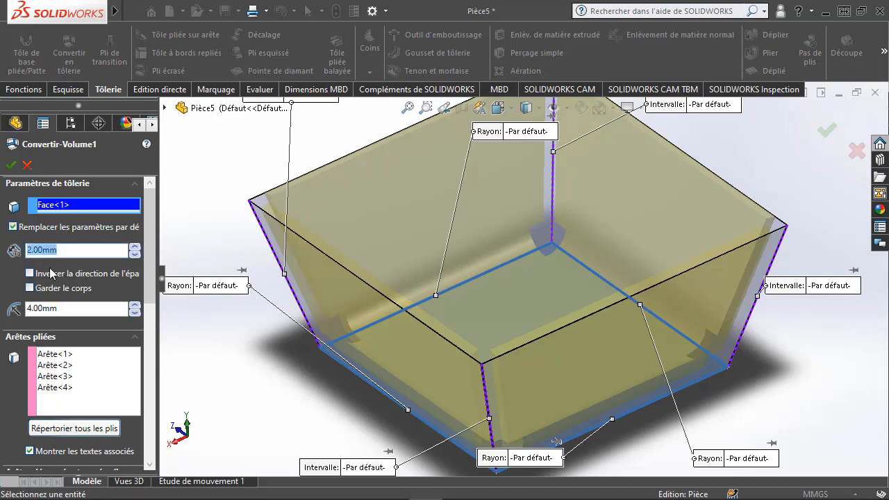
left_click(14, 227)
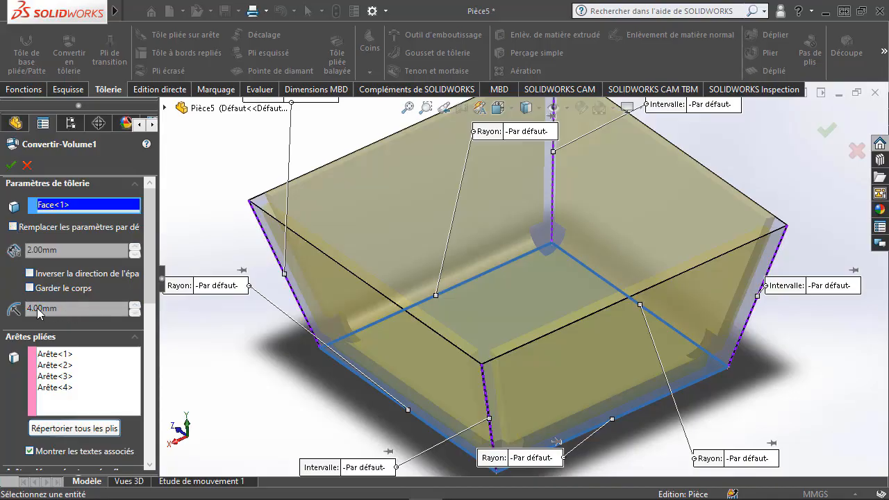
Override the default automatic relief settings, preview the Arrondi and Déchirure relief types, and return to Rectangulaire with ratio 0.50
left_click_drag(154, 224, 148, 424)
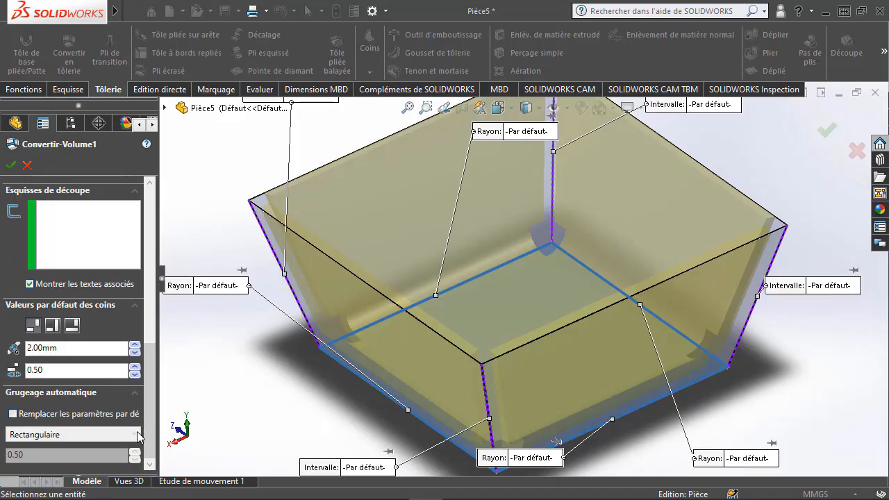
left_click(83, 414)
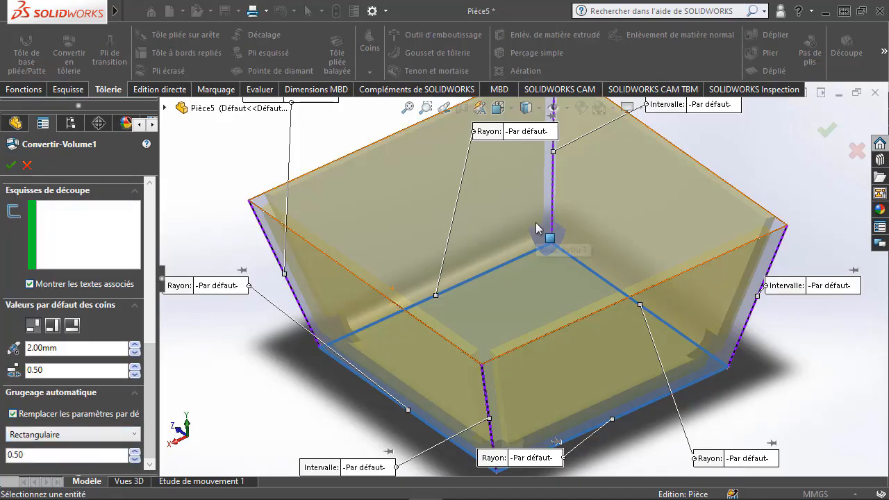
left_click(135, 436)
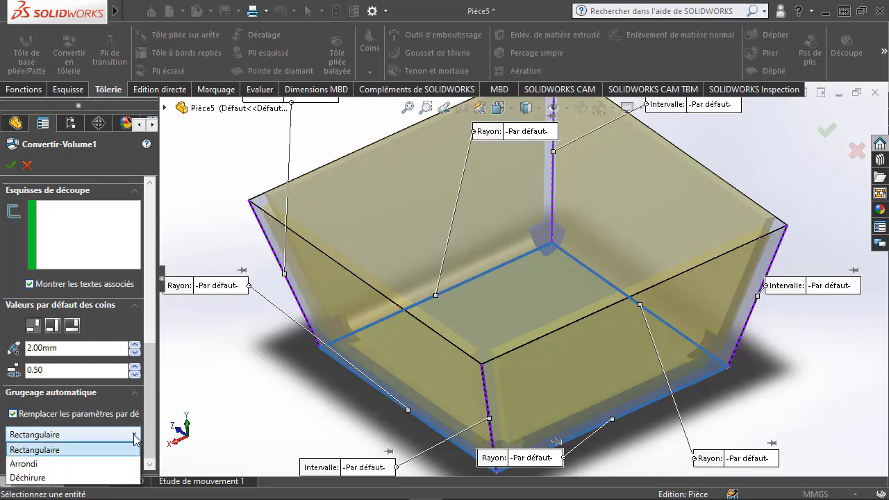
left_click(106, 464)
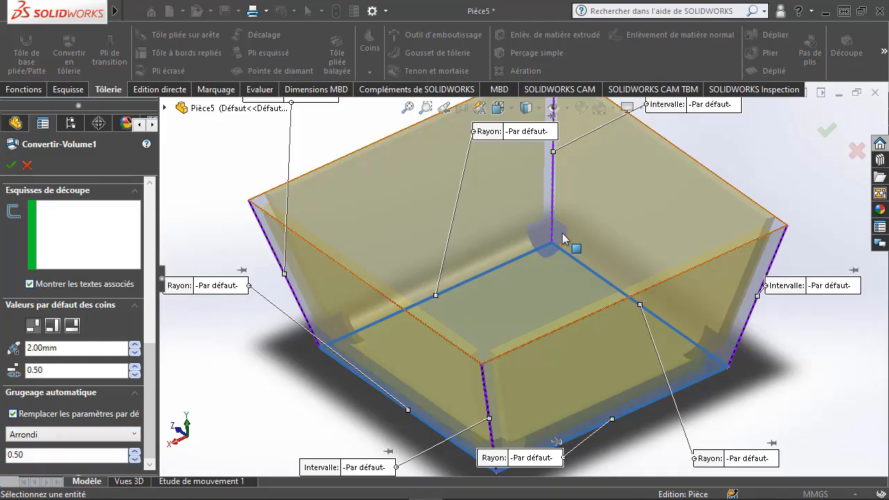
left_click(134, 434)
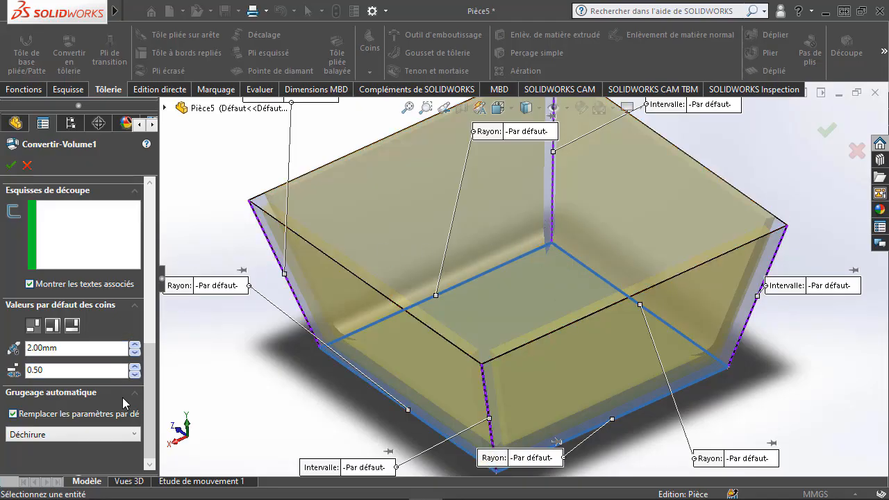
left_click(137, 435)
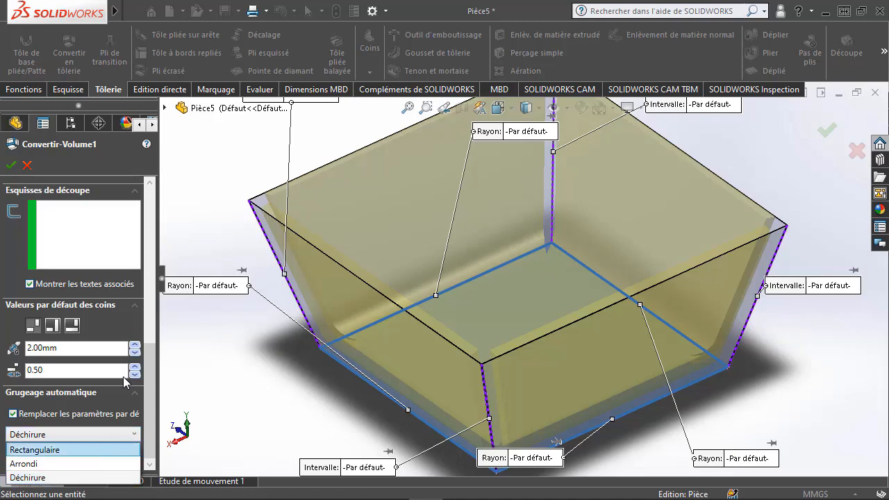
left_click(102, 450)
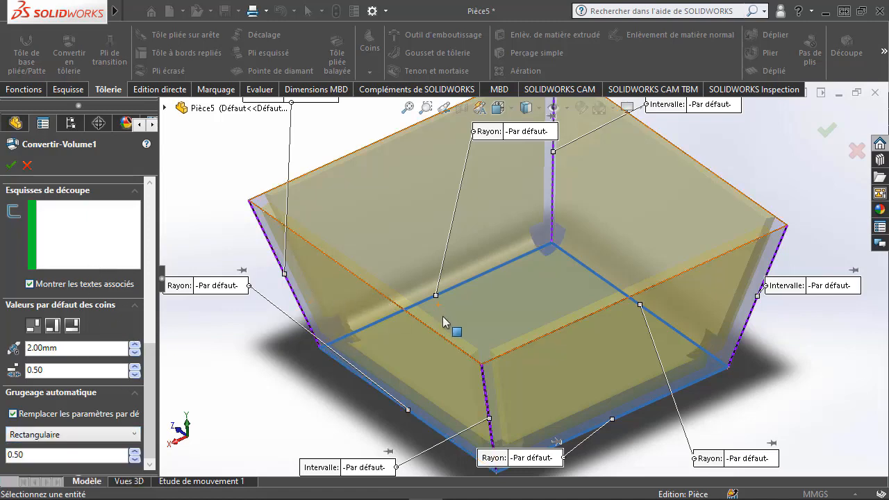
Preview the underlap corner type, restore the open butt corners, and apply the edited sheet metal conversion
left_click(71, 326)
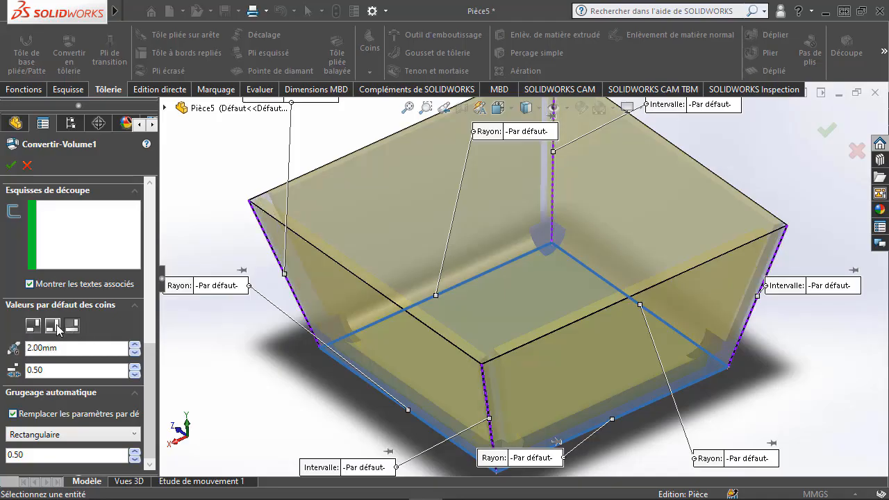
left_click(33, 326)
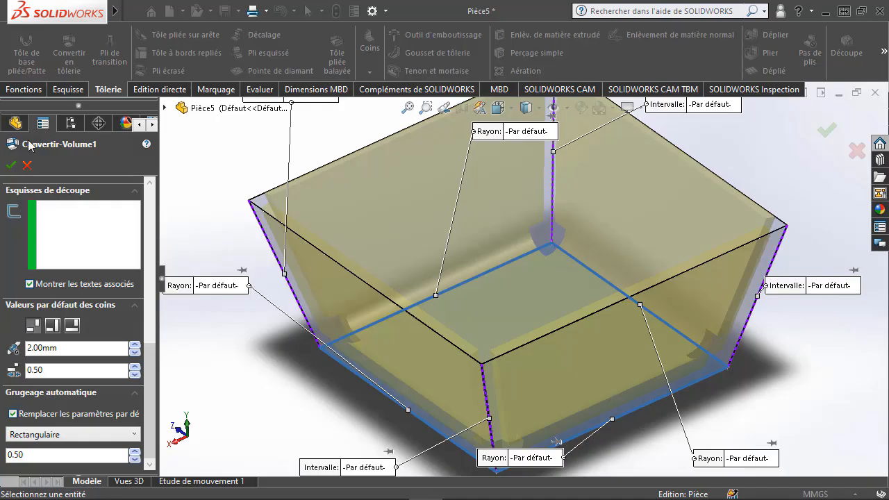
left_click(11, 165)
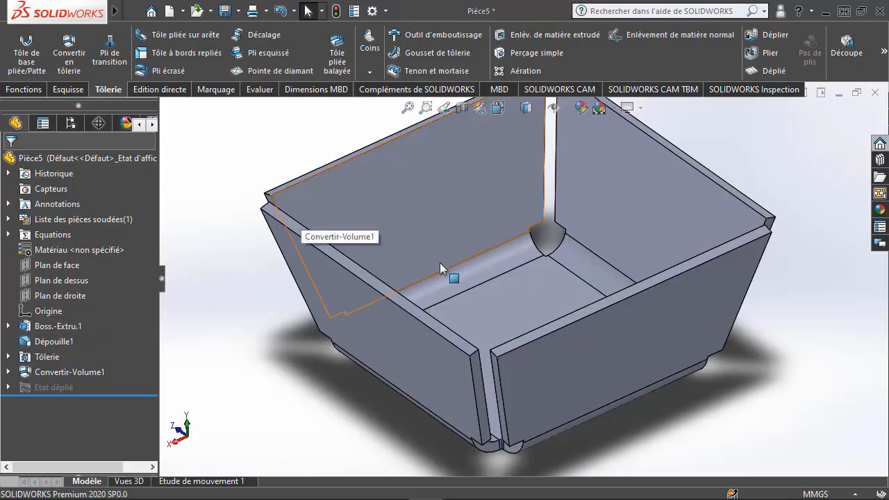
Add a 90° edge flange 33 mm long on the upper outer edge of the box's front-left wall
scroll(439, 263, "up", 2)
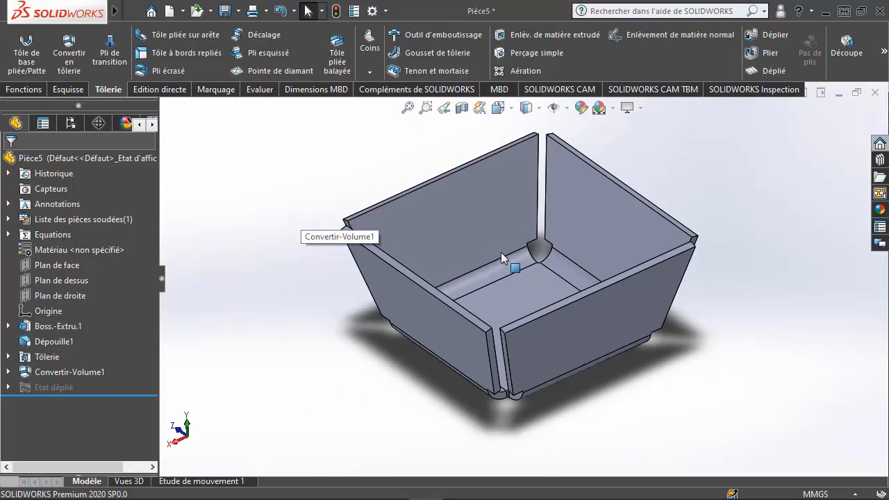
left_click(176, 35)
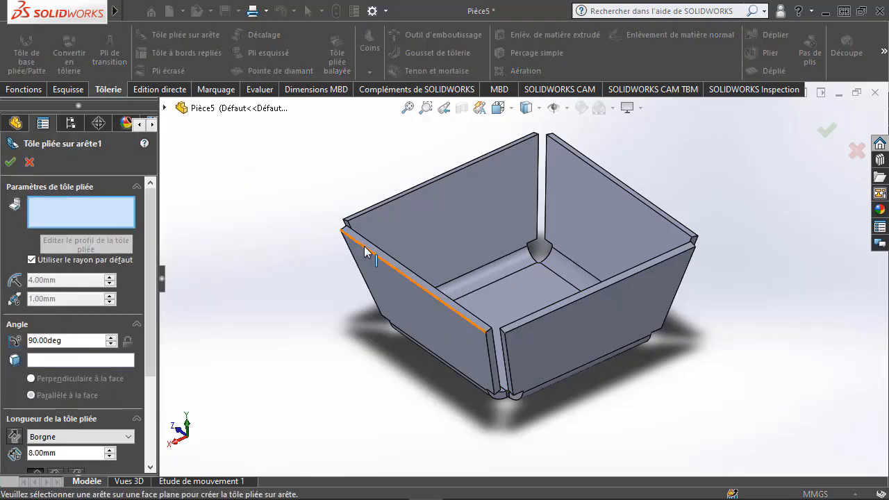
left_click(363, 246)
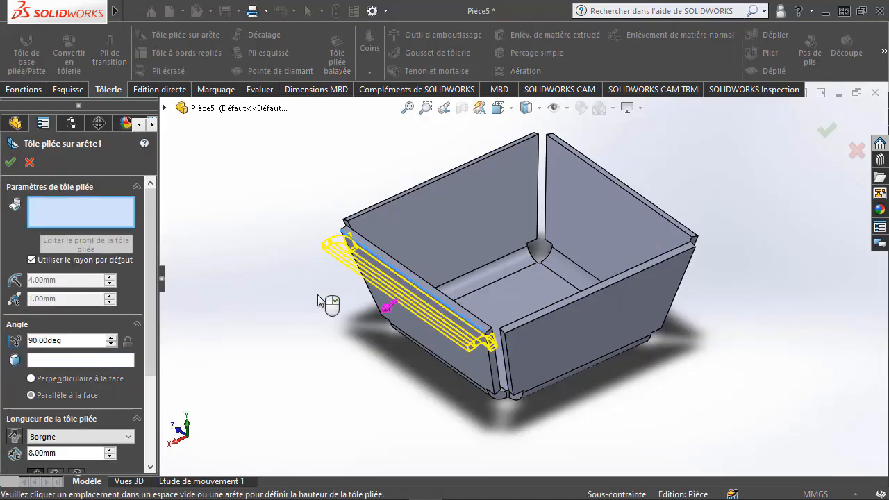
left_click(297, 343)
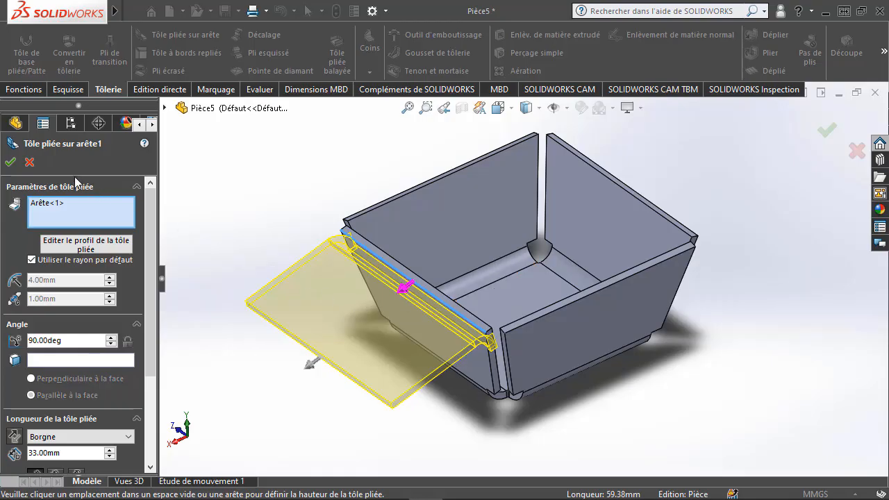
left_click(10, 162)
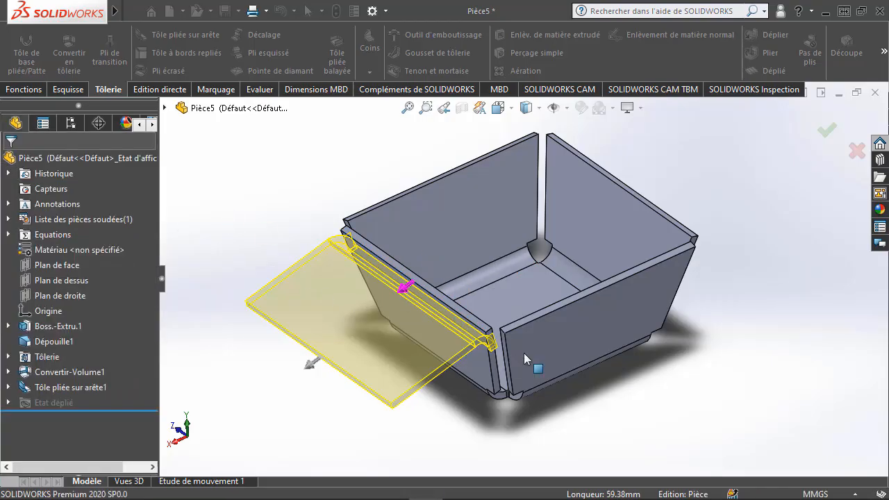